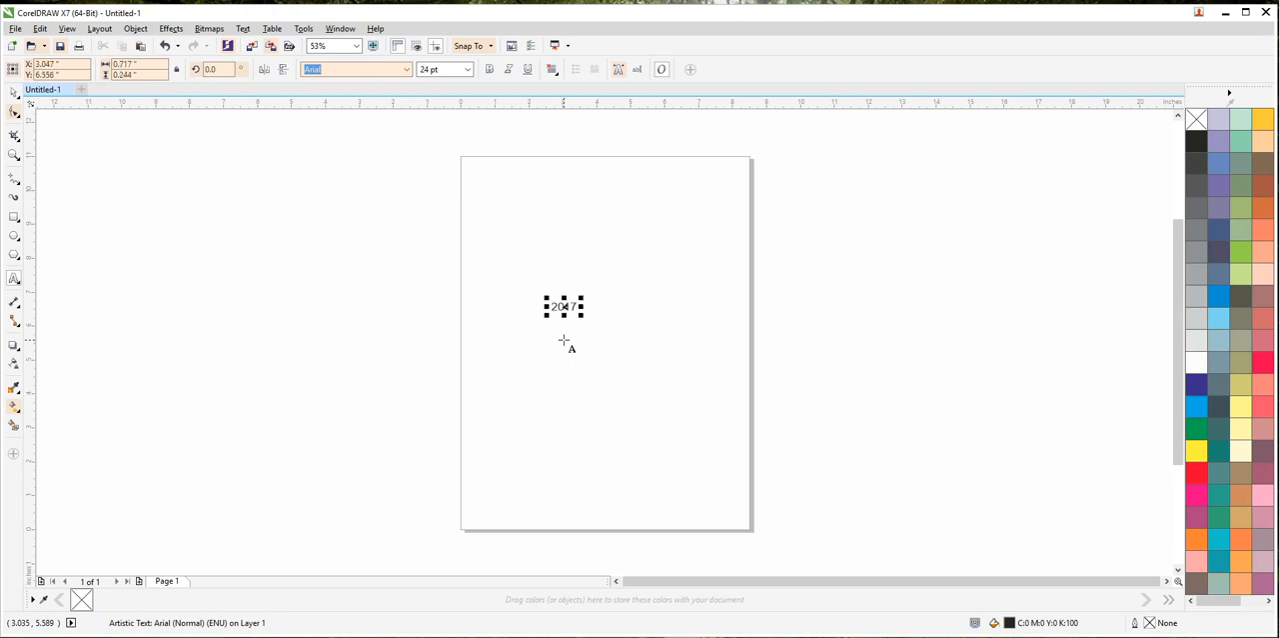
Step: Centre the 2017 text on the page
left_click(14, 91)
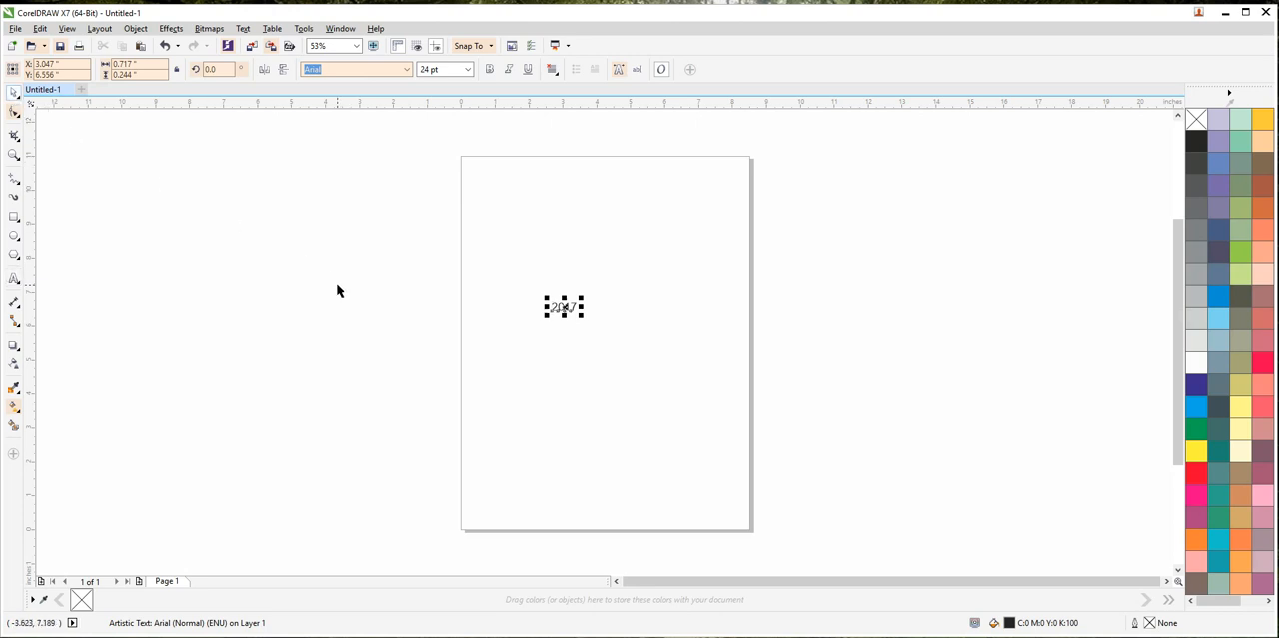
key("p")
key("shift+F2")
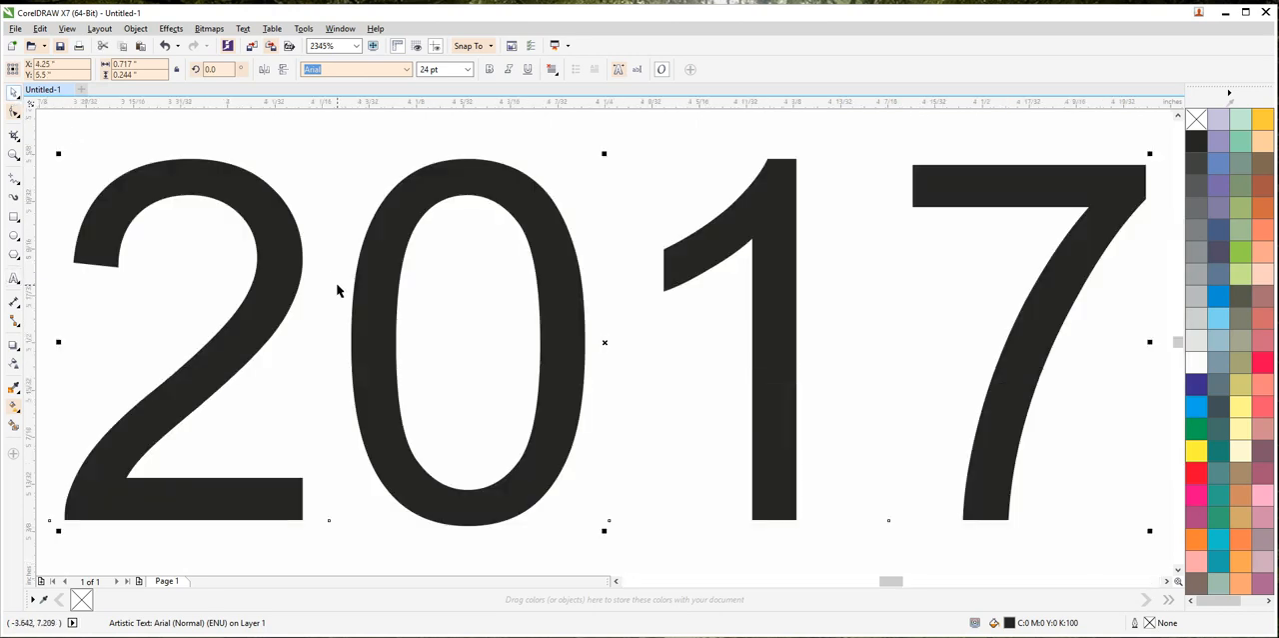
Step: Place a duplicate of the 2017 text just above the original
scroll(343, 274, "down", 2)
left_click_drag(384, 290, 609, 454)
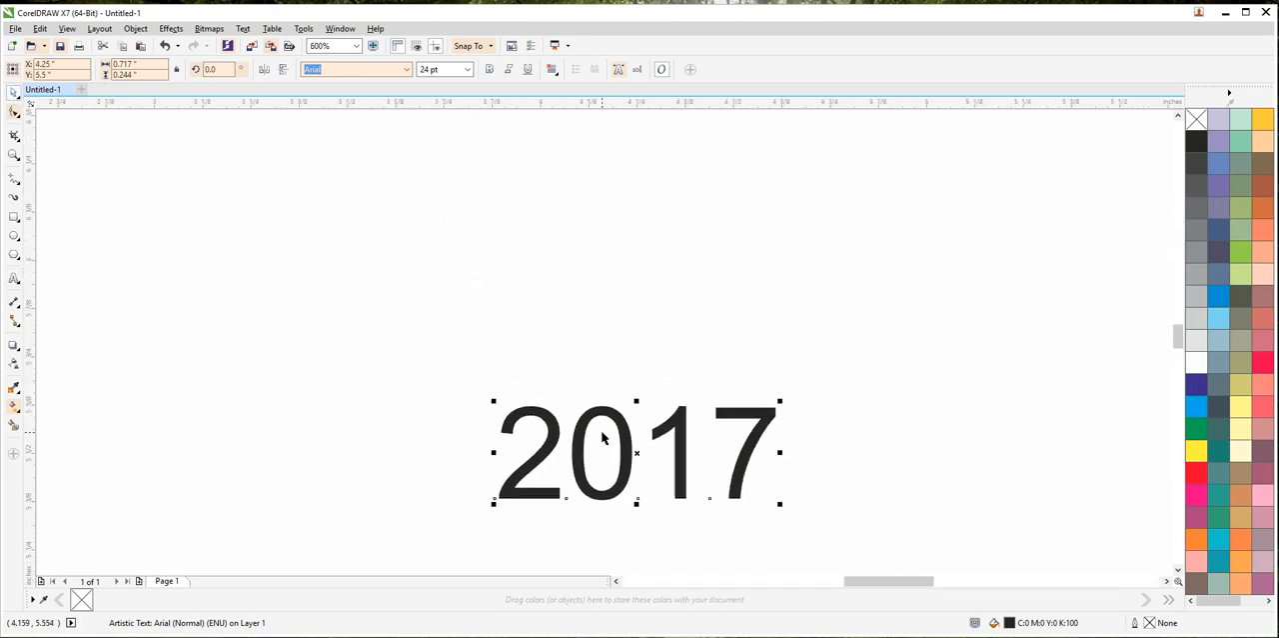
left_click_drag(601, 410, 636, 283)
right_click(637, 284)
Step: Replace the upper copy's text with HAPPY NEW YEAR in capitals
double_click(637, 283)
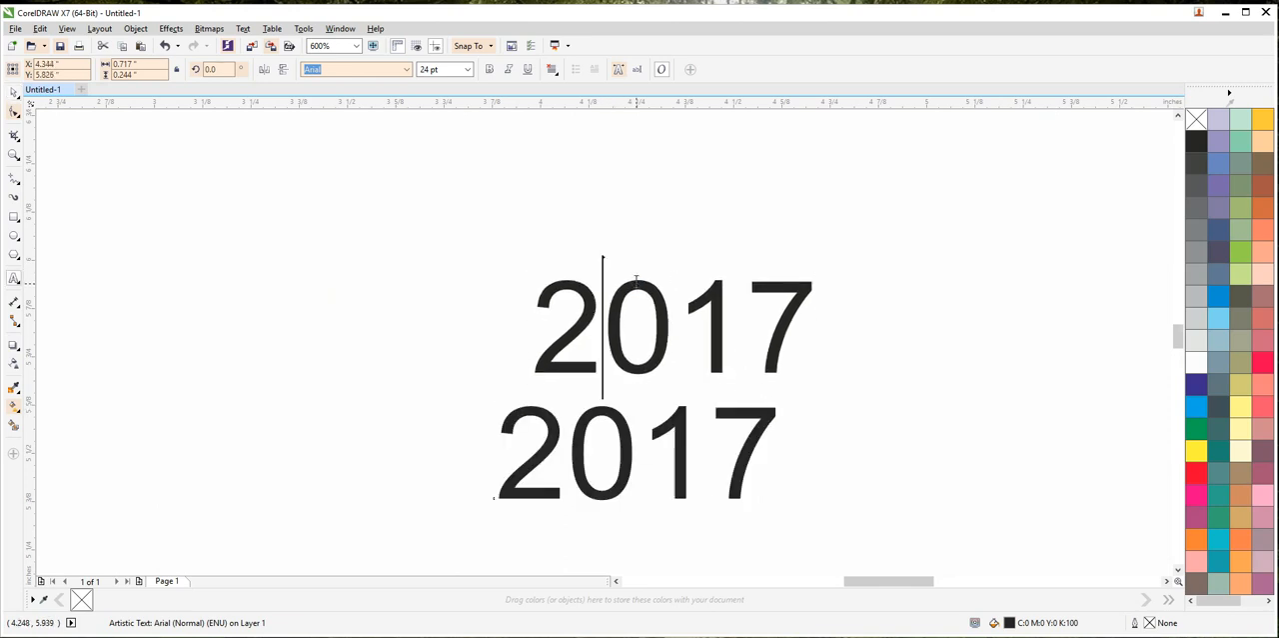
key("ctrl+a")
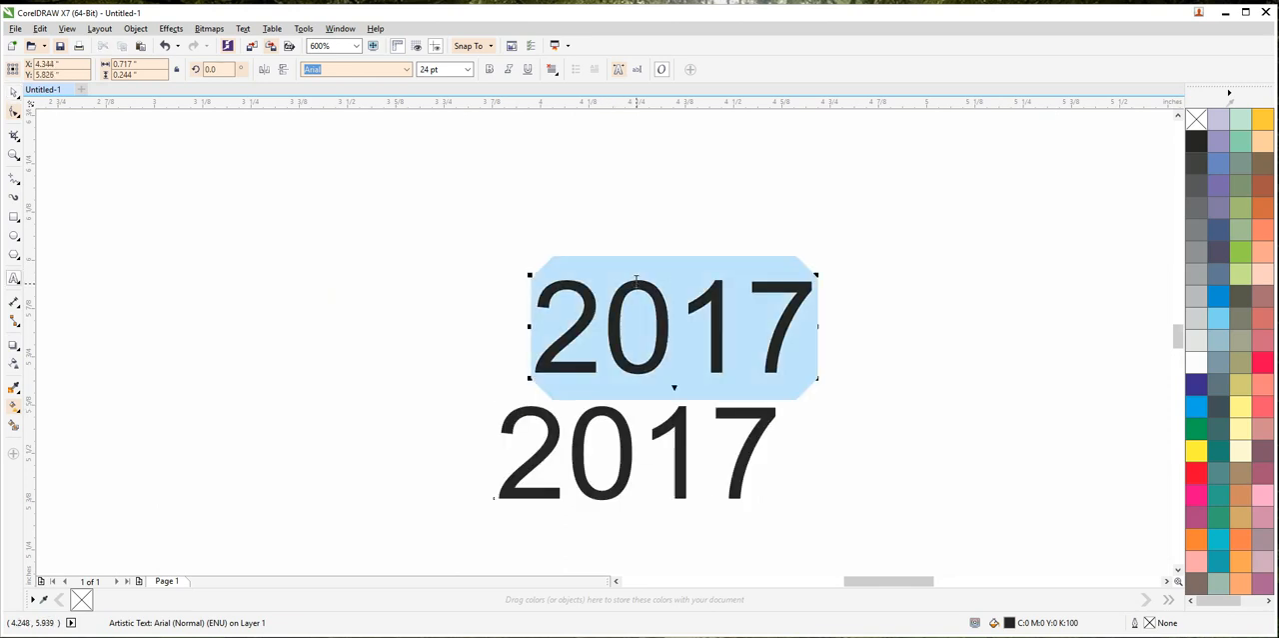
type("HA")
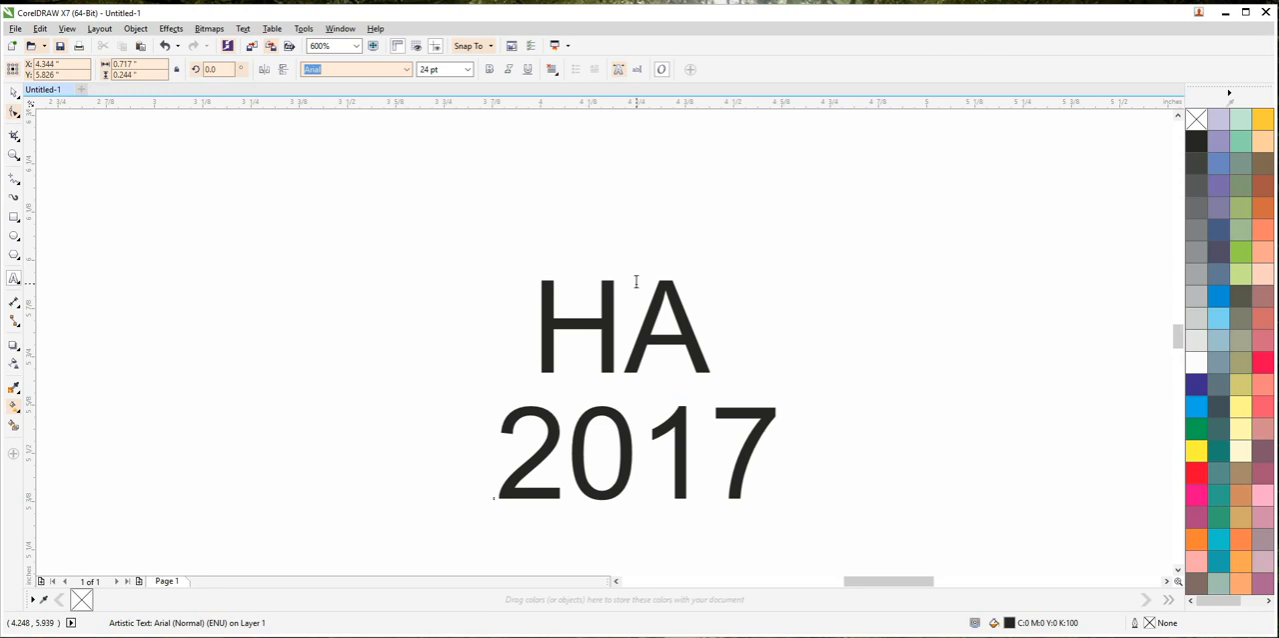
type("p")
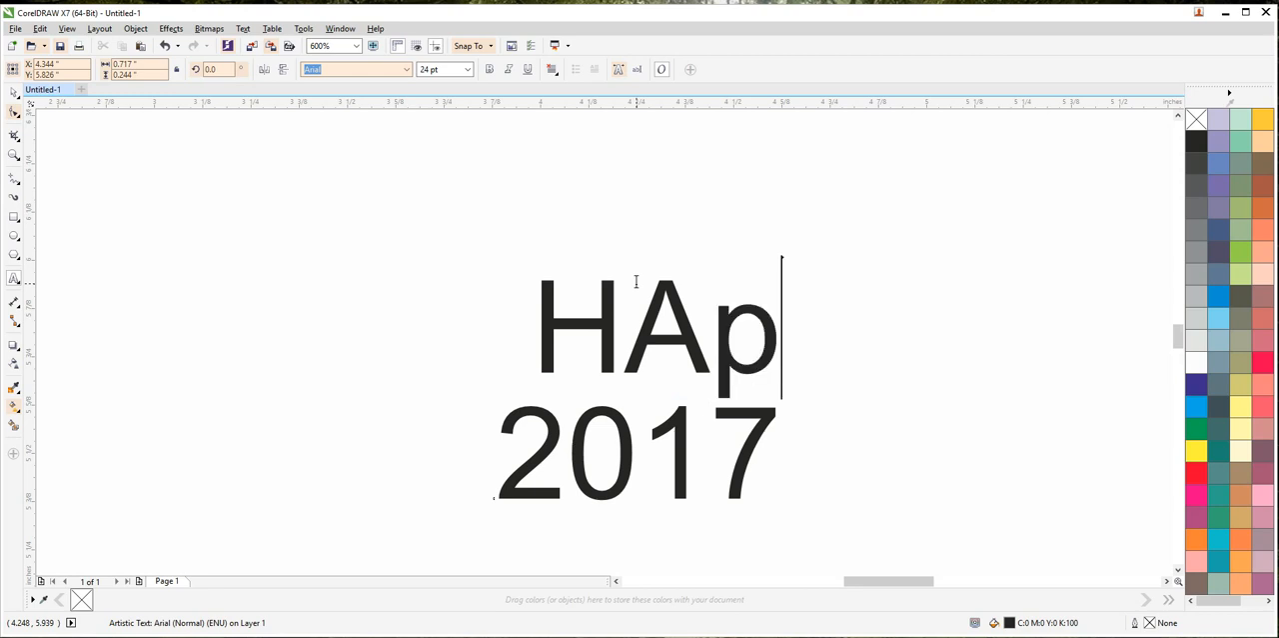
key("BackSpace")
type("PP")
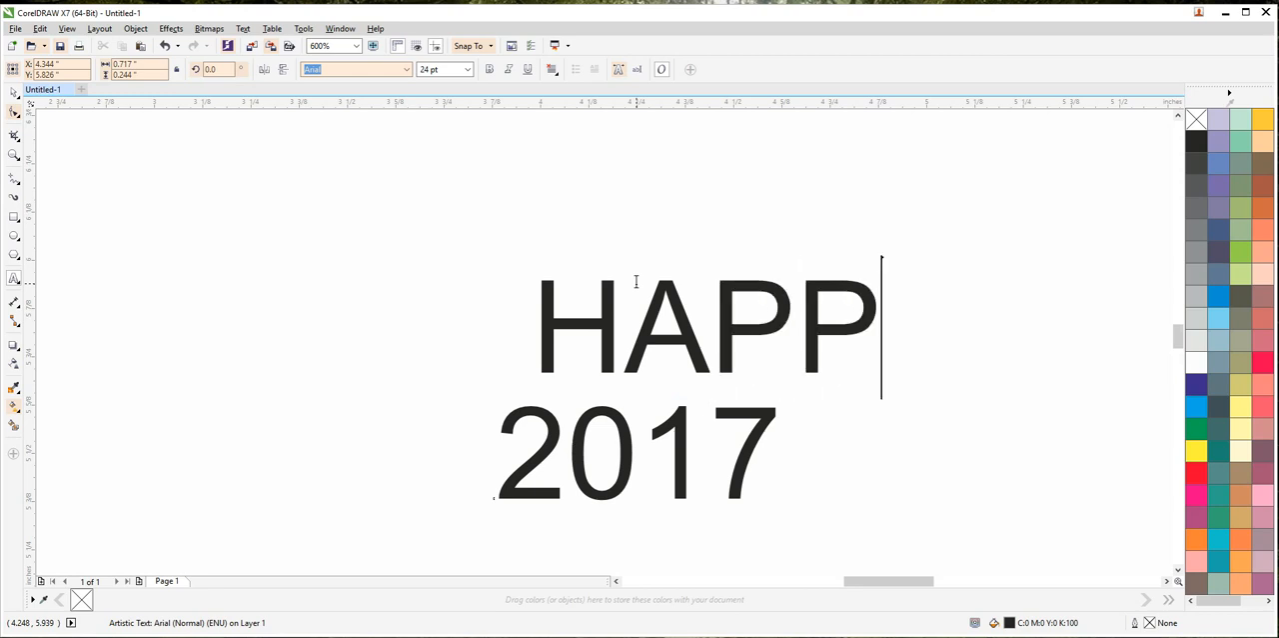
type("Y NEW")
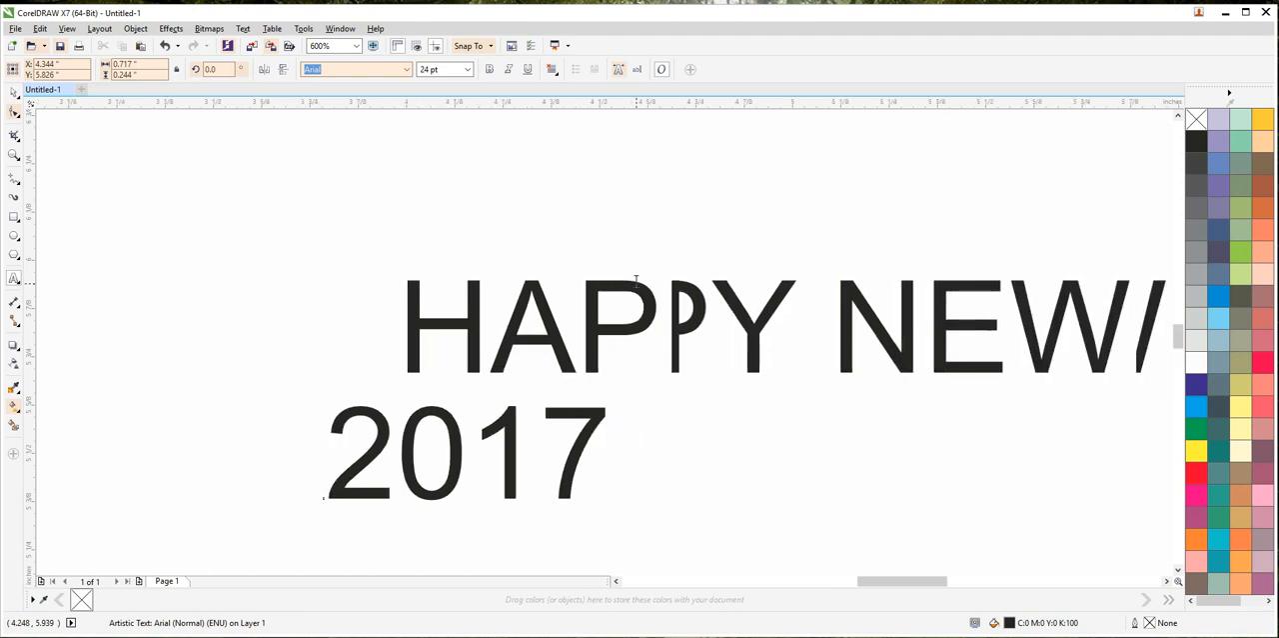
type(" YEAR")
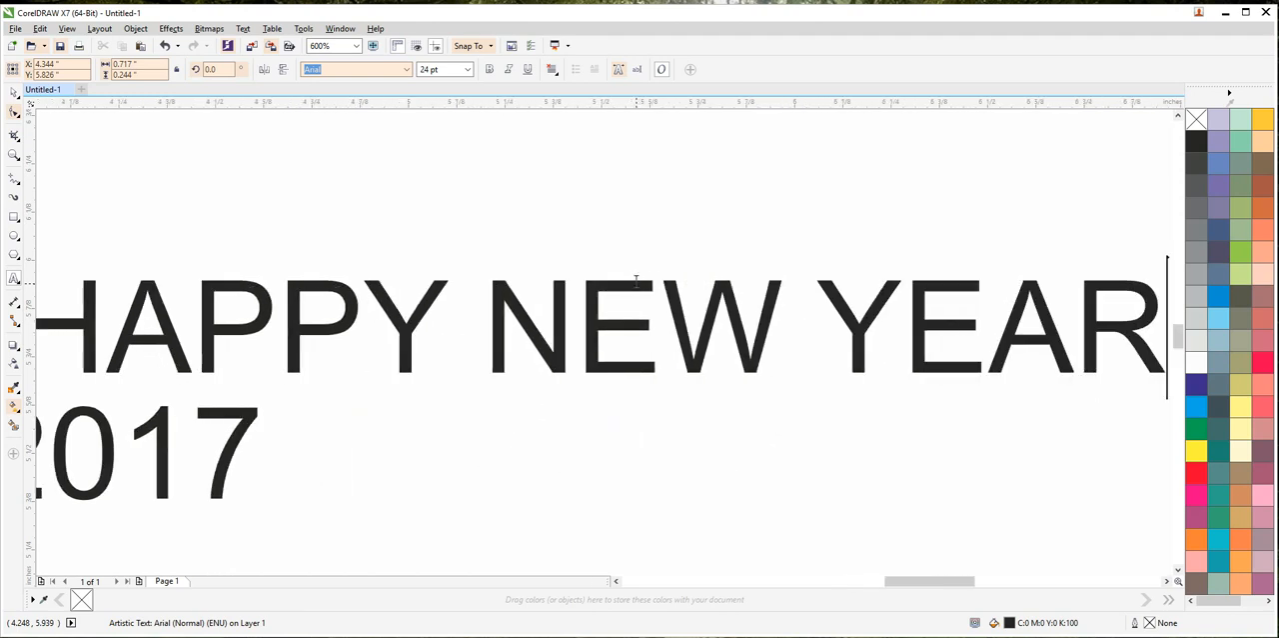
left_click(14, 92)
Step: Enlarge the 2017 text to about 2.99 in wide so it spans HAPPY NEW YEAR, and line up the two texts
scroll(391, 266, "down", 3)
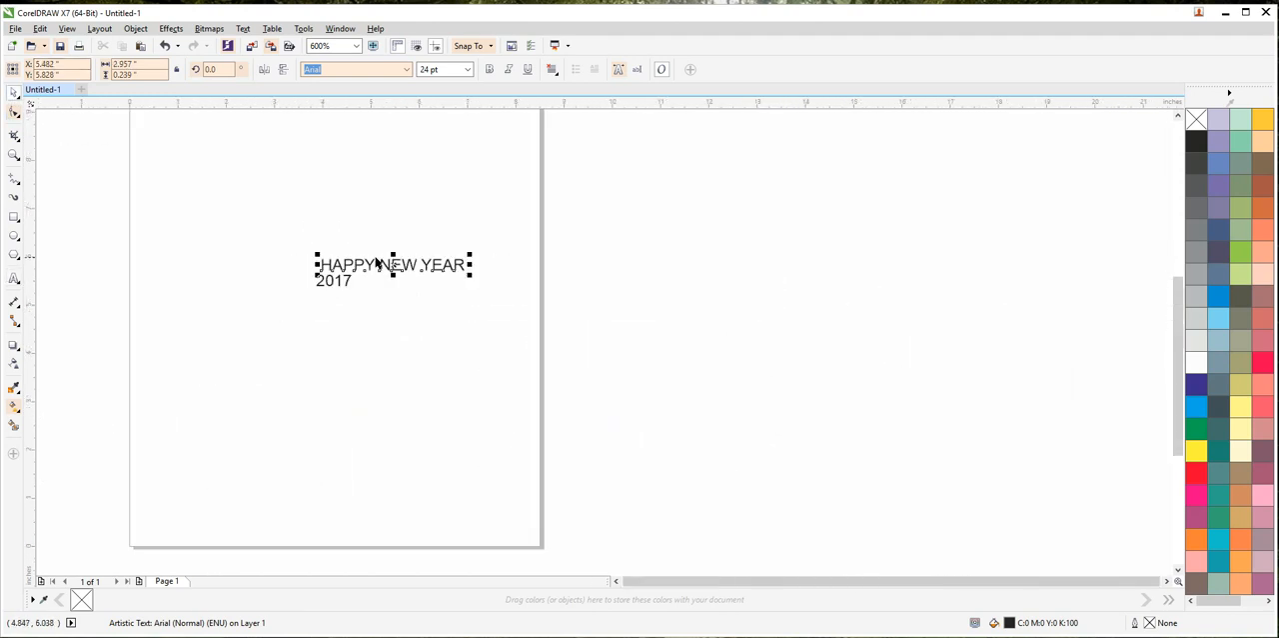
scroll(385, 269, "up", 2)
left_click(272, 310)
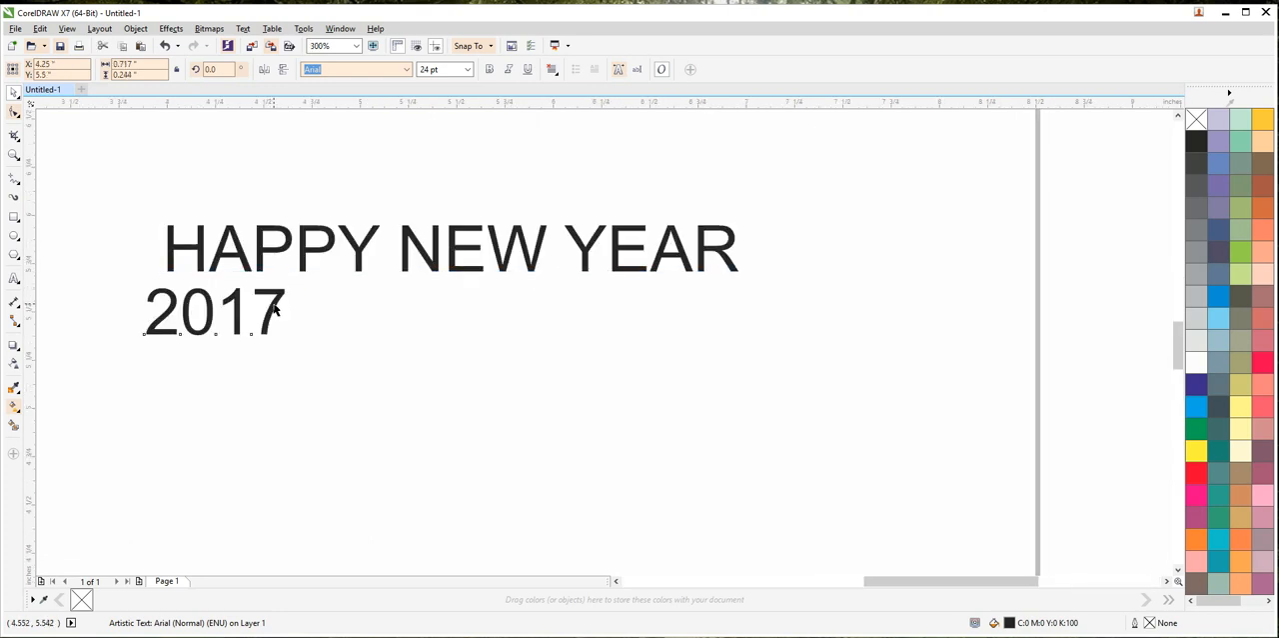
left_click_drag(272, 310, 743, 498)
left_click(305, 338)
left_click(290, 326)
Step: Make both the HAPPY NEW YEAR and 2017 texts bold
left_click_drag(785, 175, 113, 538)
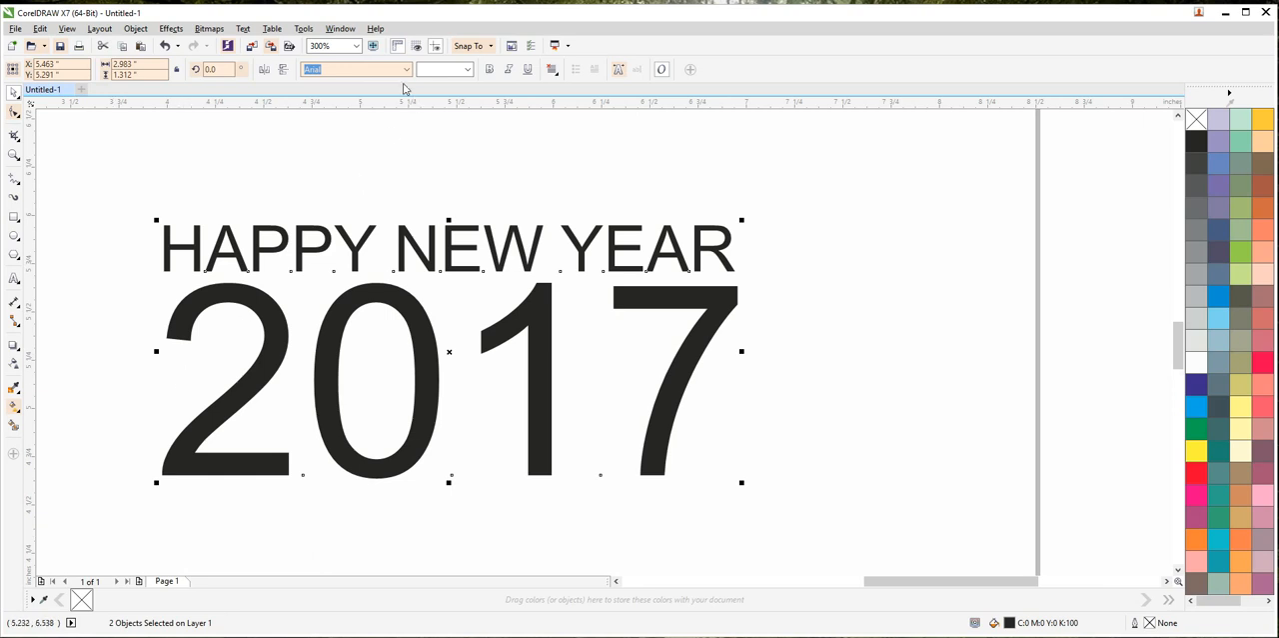
left_click(489, 69)
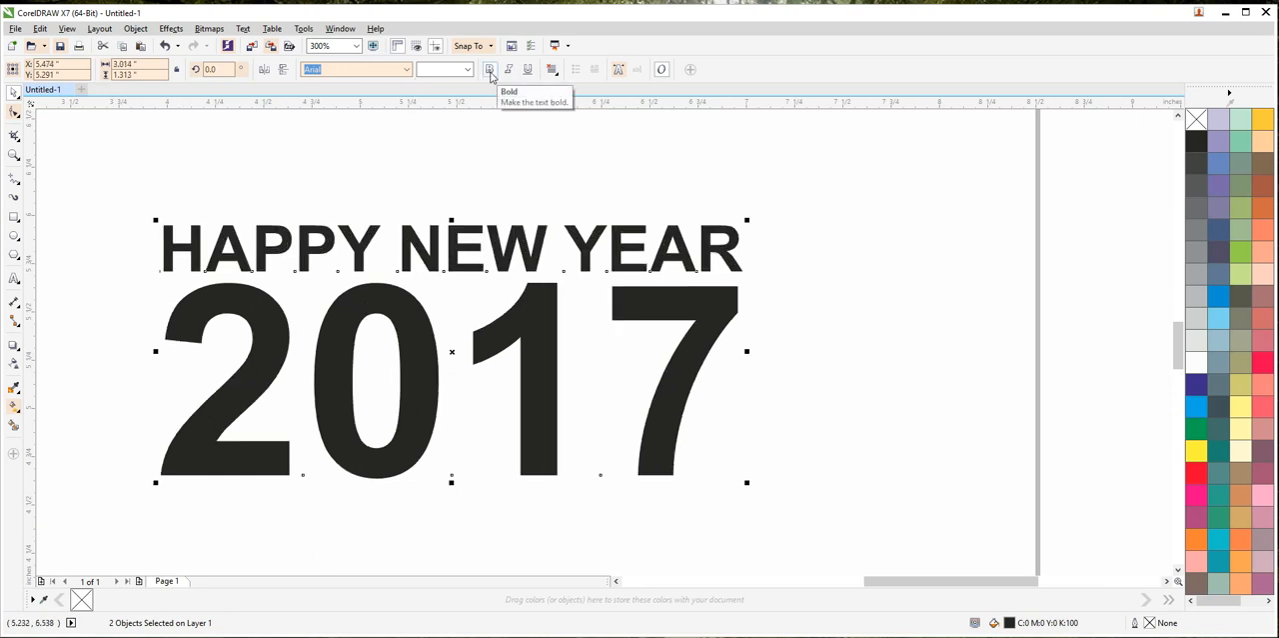
scroll(381, 189, "down", 1)
Step: Group the HAPPY NEW YEAR and 2017 texts and centre the group on the page
left_click_drag(389, 191, 685, 252)
left_click(449, 249)
left_click_drag(465, 197, 920, 468)
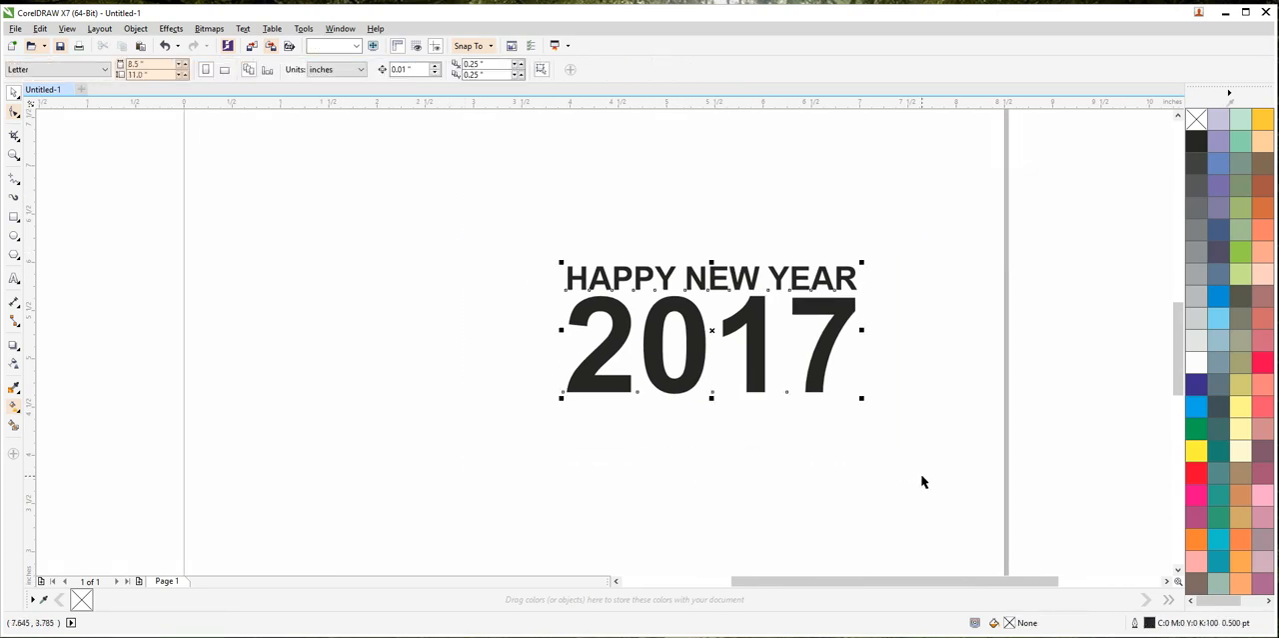
key("ctrl+g")
key("p")
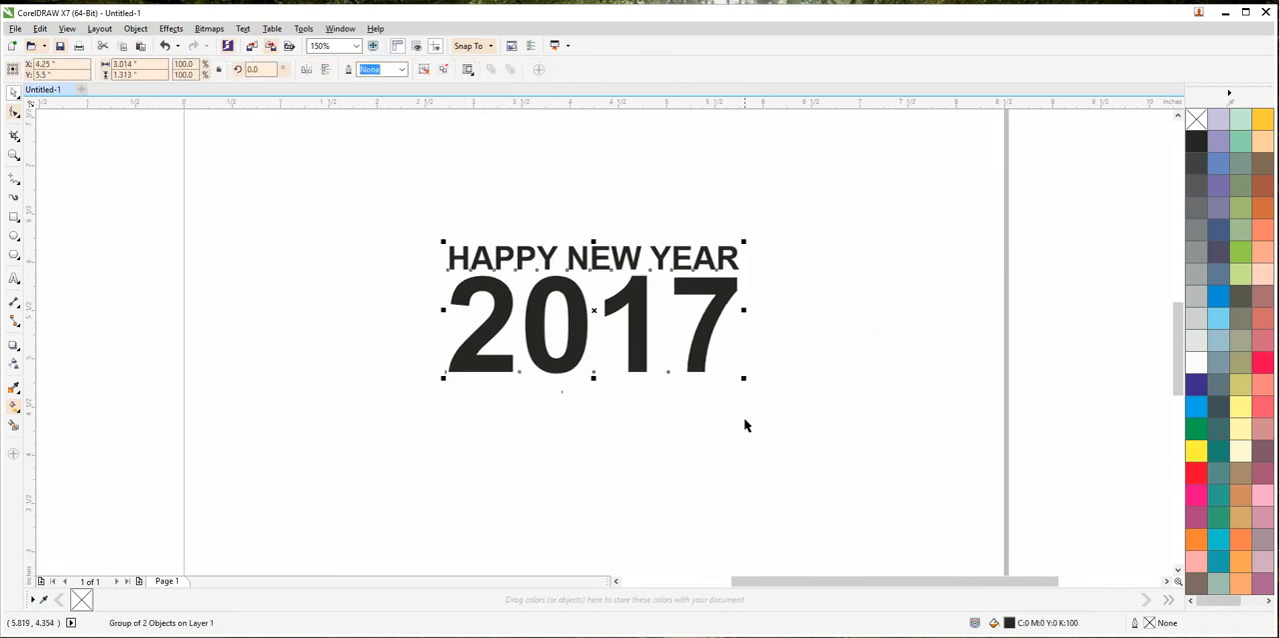
key("shift+F2")
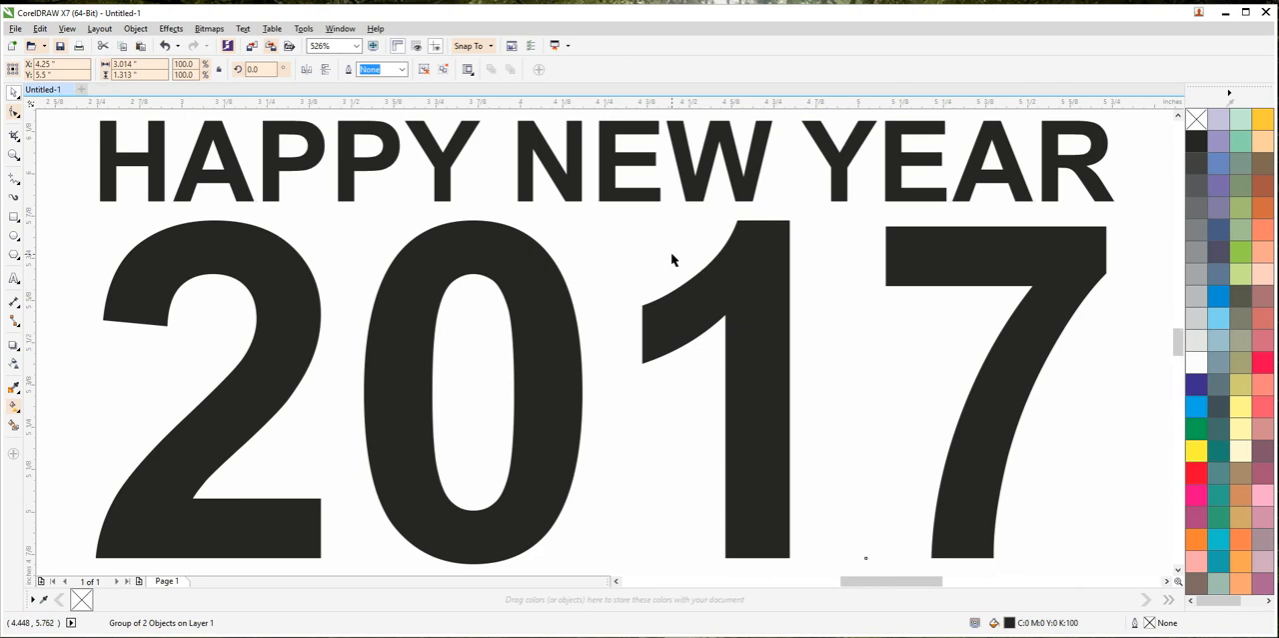
Step: Fill only the 2017 text inside the group with green
left_click(671, 259)
scroll(671, 259, "down", 3)
left_click(681, 275)
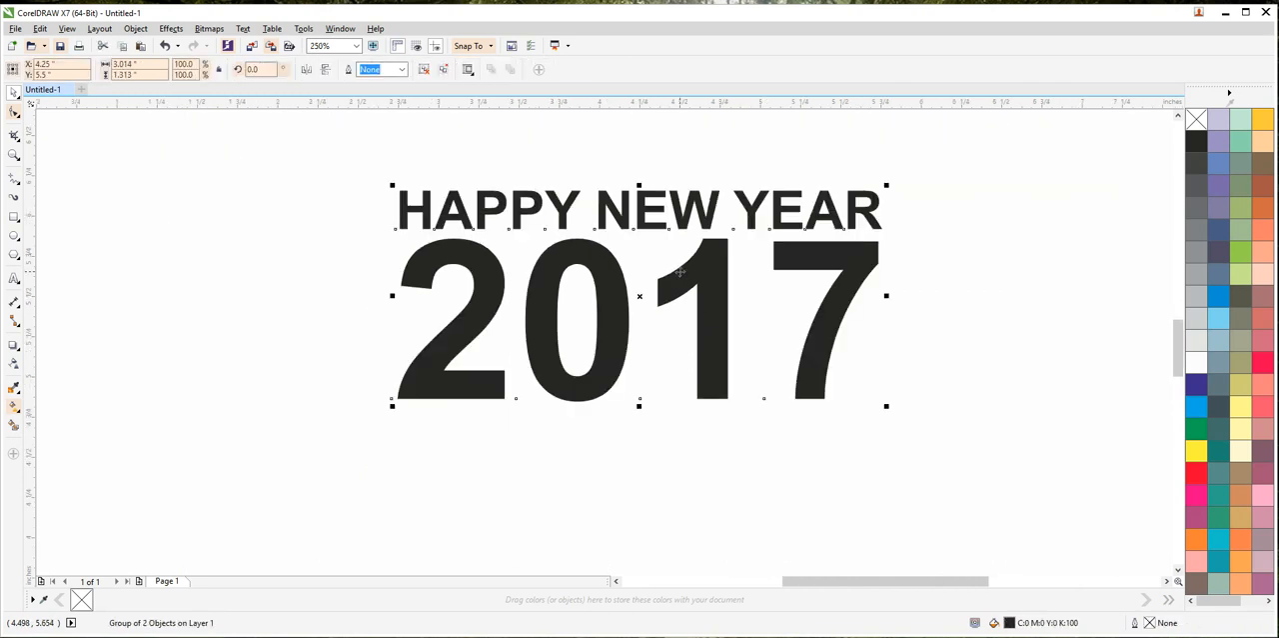
left_click(681, 272, "ctrl")
left_click(1196, 428)
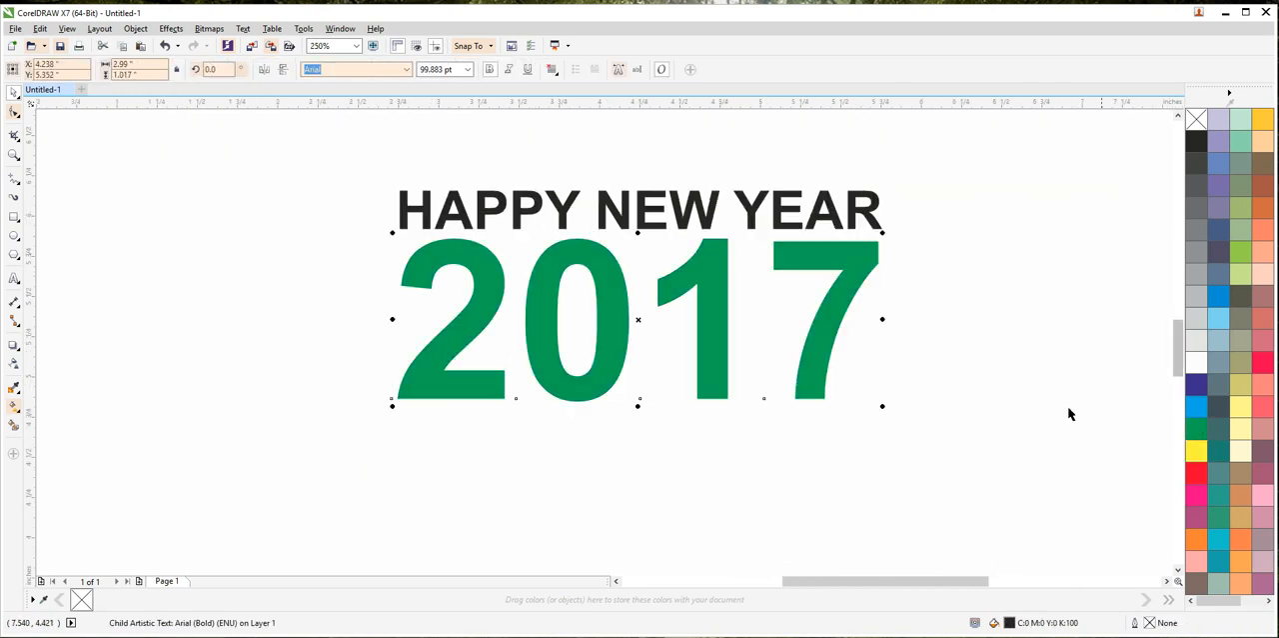
Step: Fill the HAPPY NEW YEAR text inside the group with medium blue (C100 M20 Y0 K0)
left_click(871, 230)
left_click(874, 224, "ctrl")
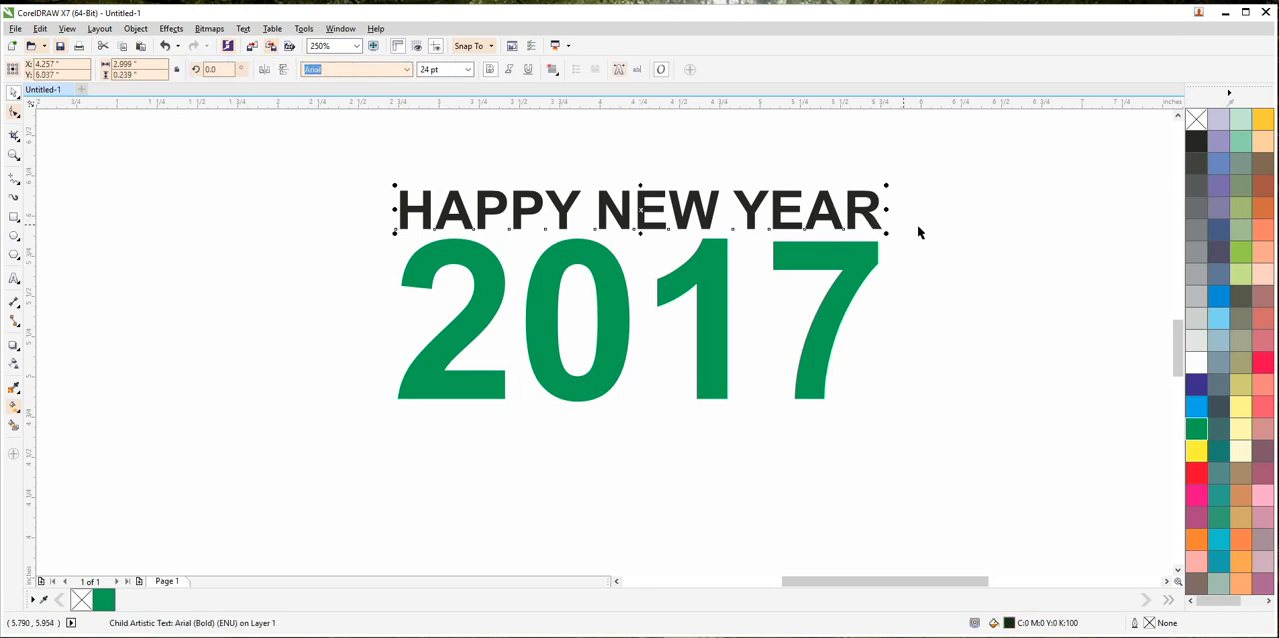
left_click(1217, 297)
left_click(1069, 295)
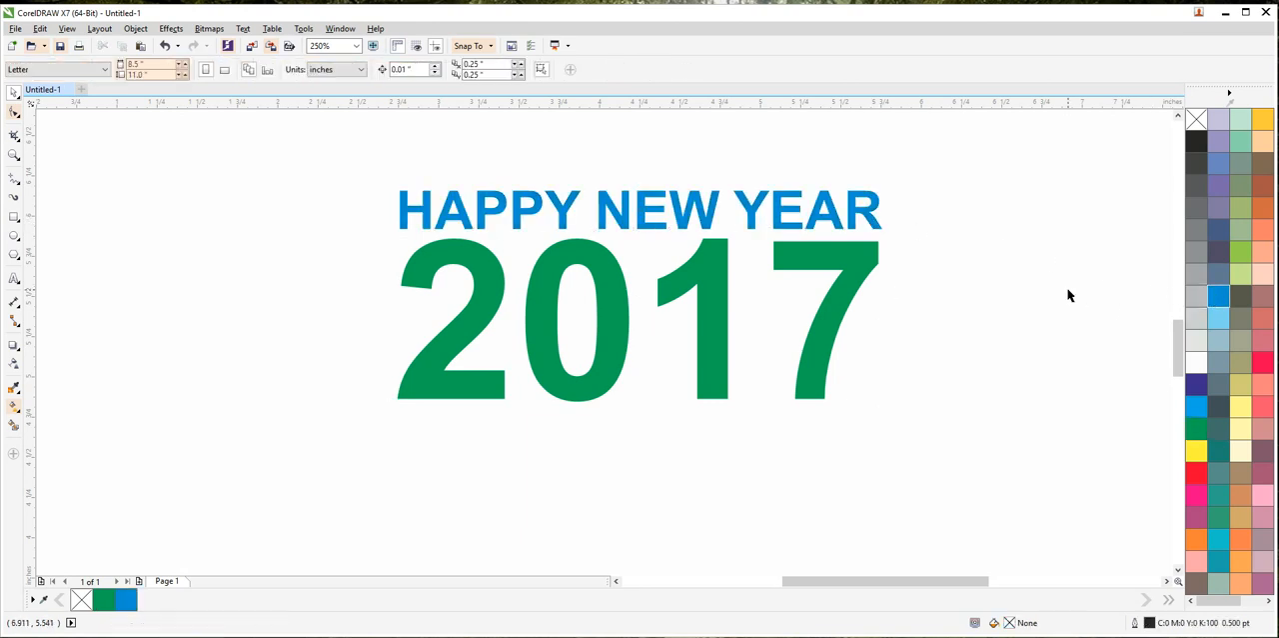
Step: Ungroup the HAPPY NEW YEAR and 2017 texts
left_click(844, 302)
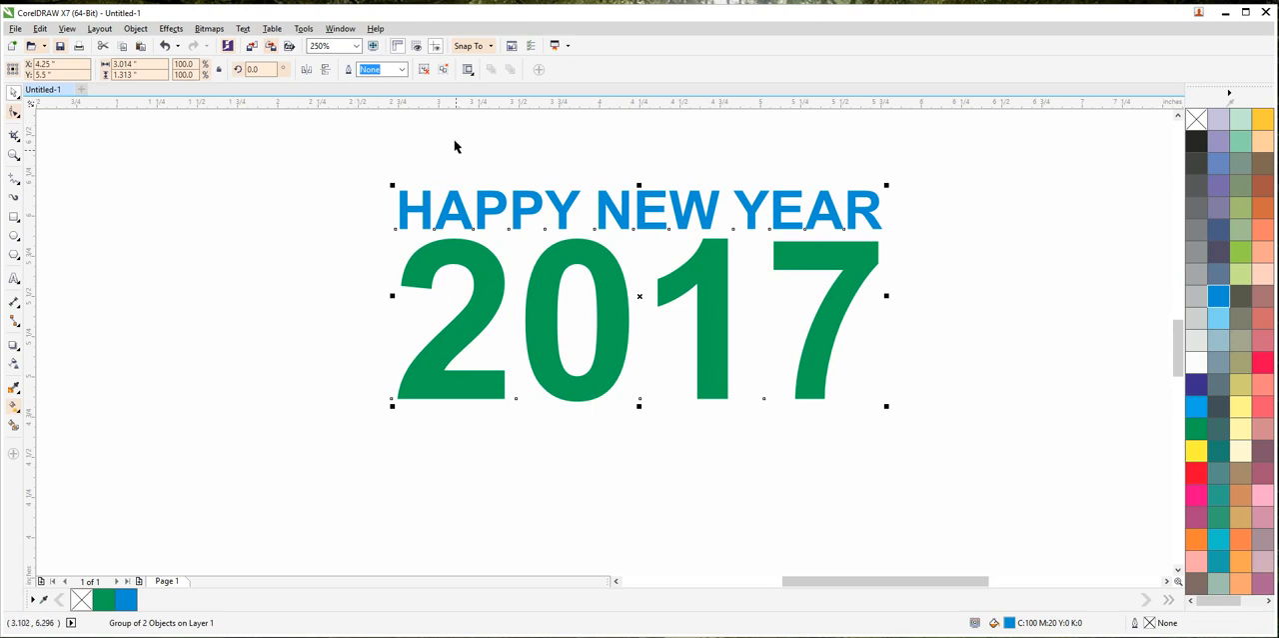
left_click(424, 71)
left_click(323, 188)
Step: Fill 2017 with dark blue (C100 M100 Y0 K0) and HAPPY NEW YEAR with bright cyan
left_click(431, 248)
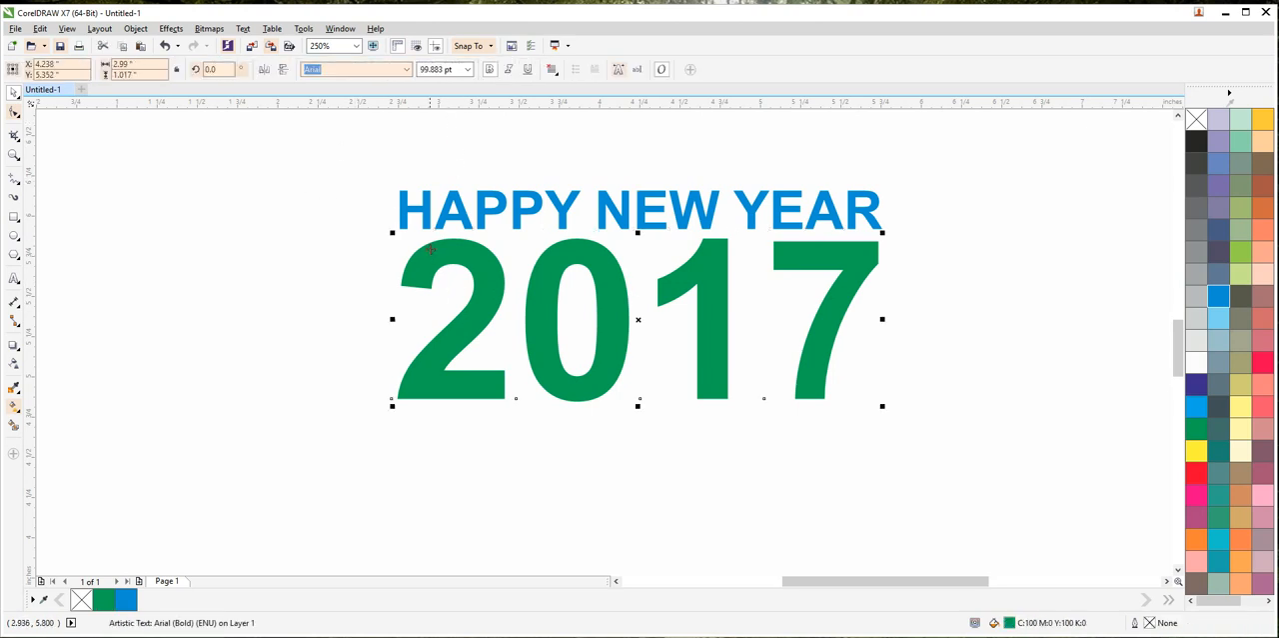
left_click(1196, 382)
left_click(840, 226)
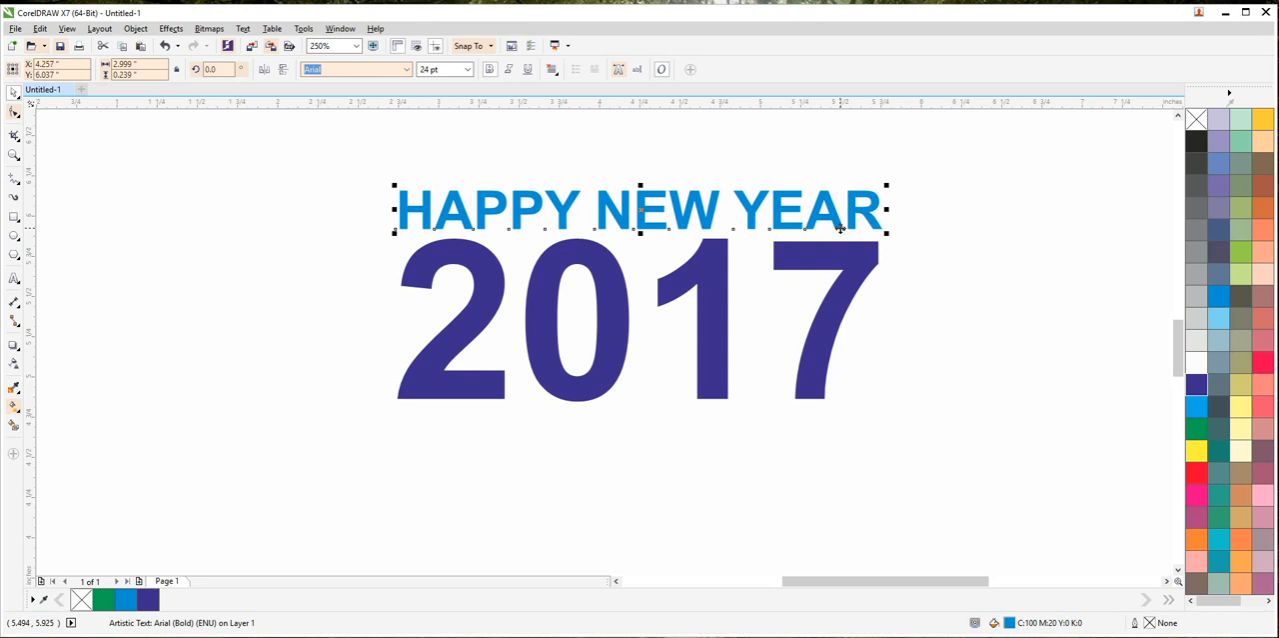
left_click(1196, 407)
left_click(956, 336)
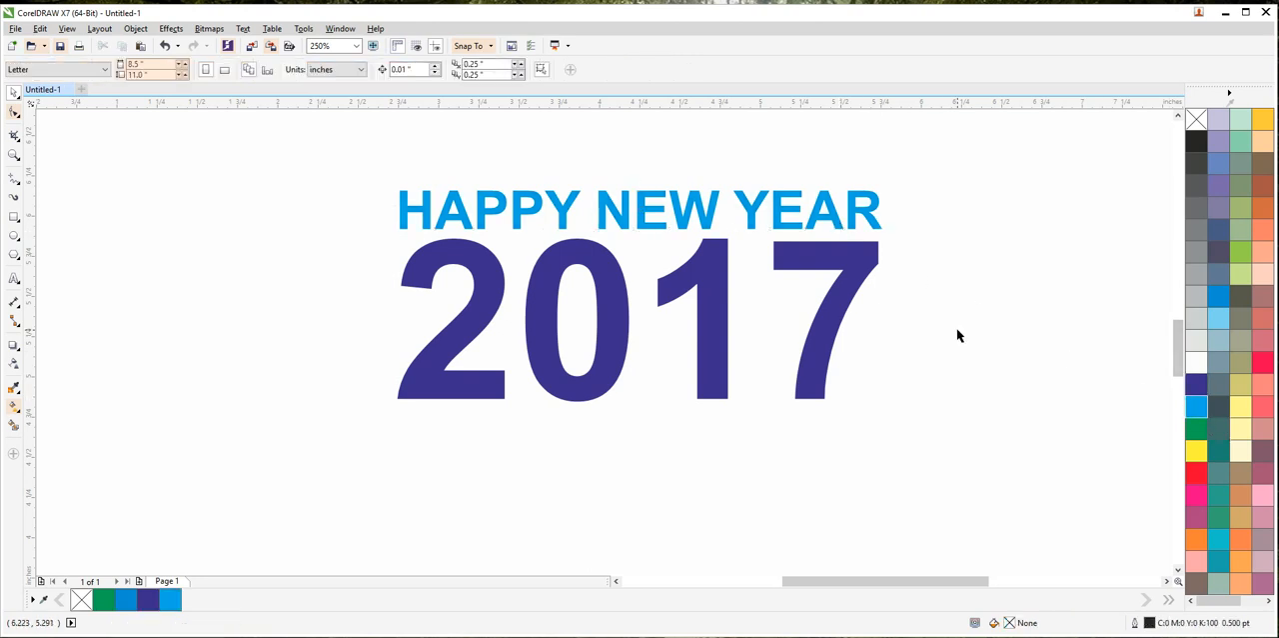
left_click(837, 325)
left_click(14, 408)
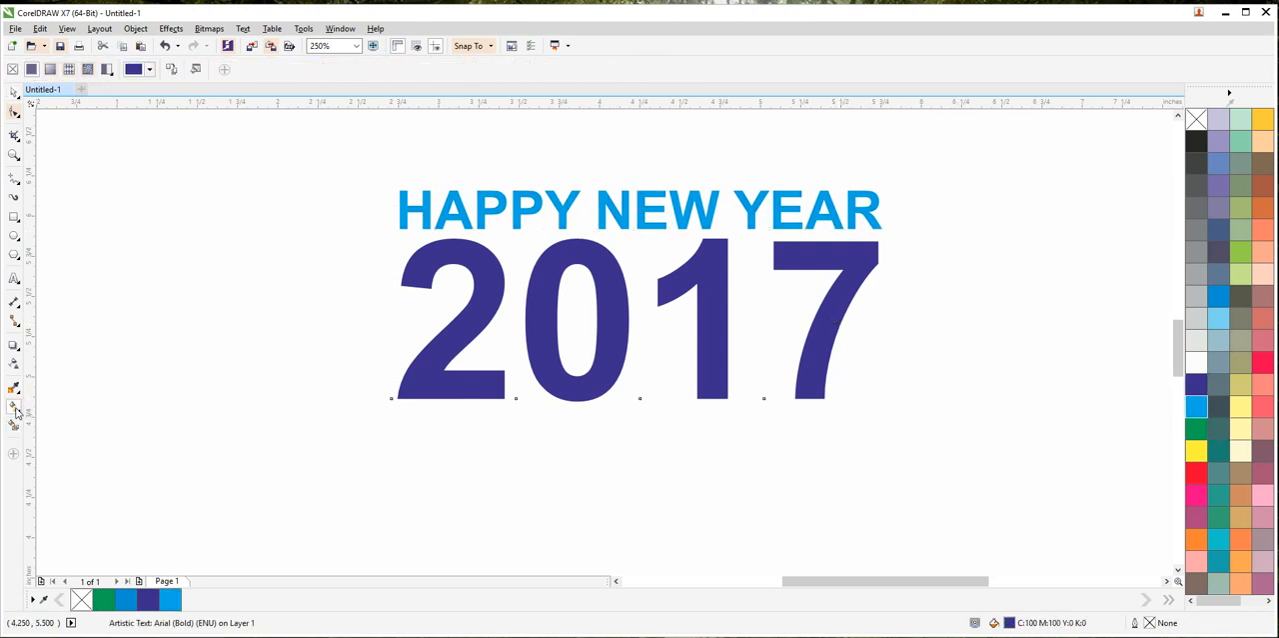
left_click(14, 92)
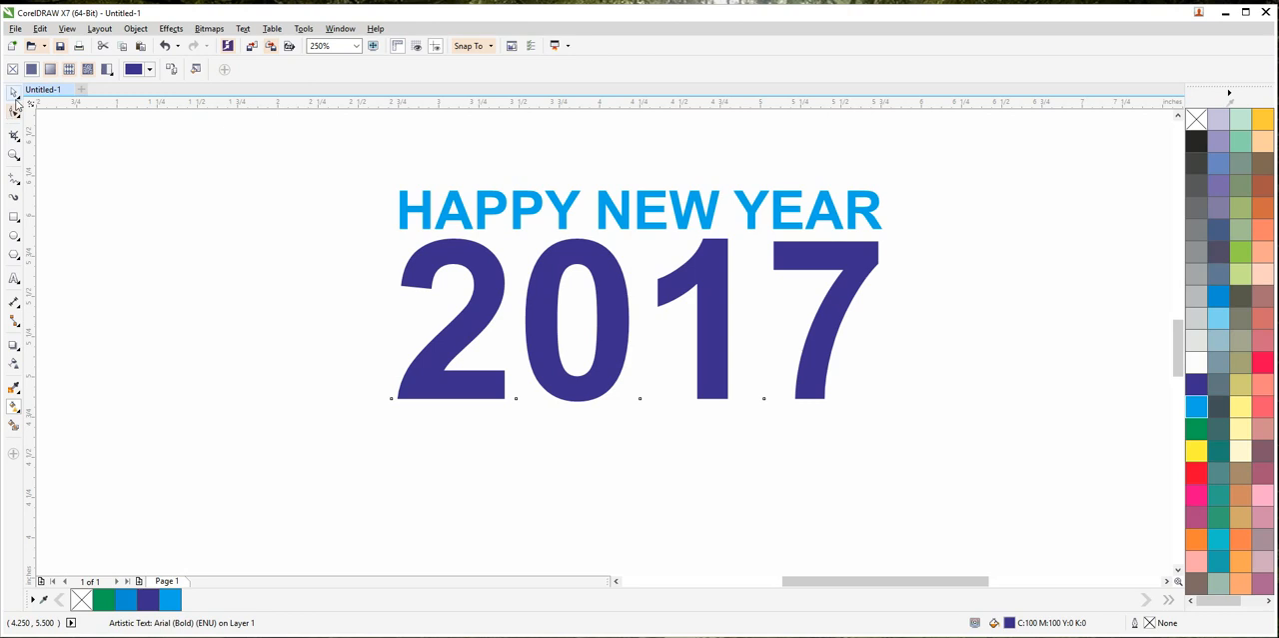
left_click(337, 326)
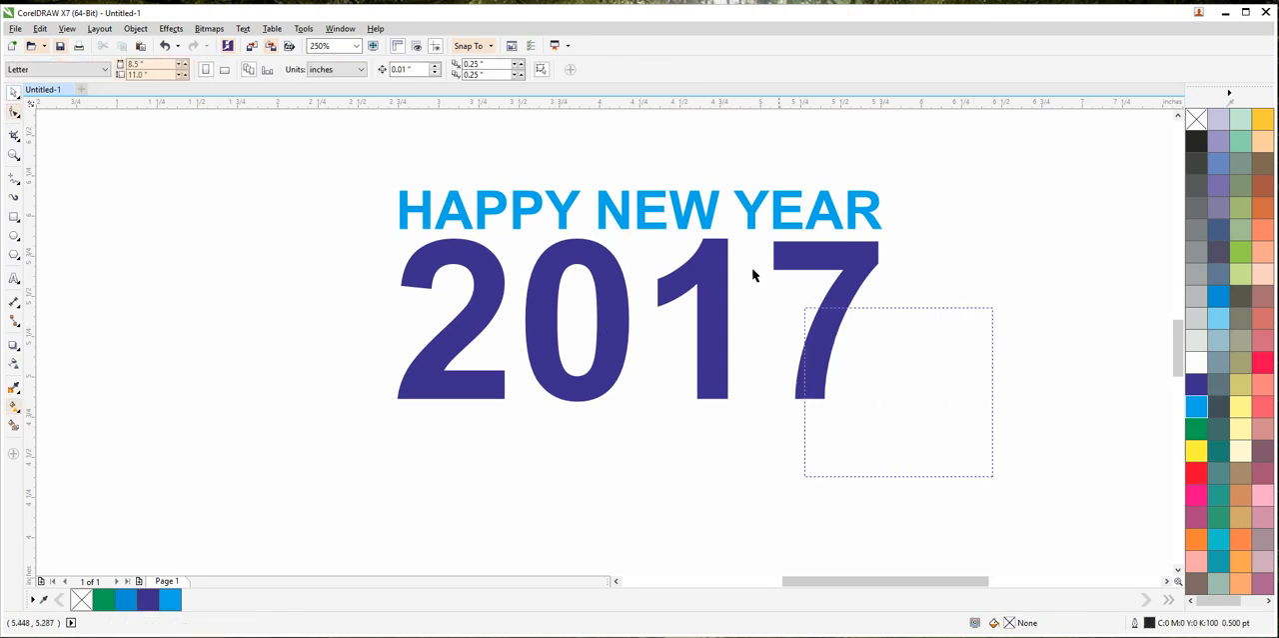
Step: Convert the HAPPY NEW YEAR and 2017 texts to curves
left_click_drag(752, 267, 323, 157)
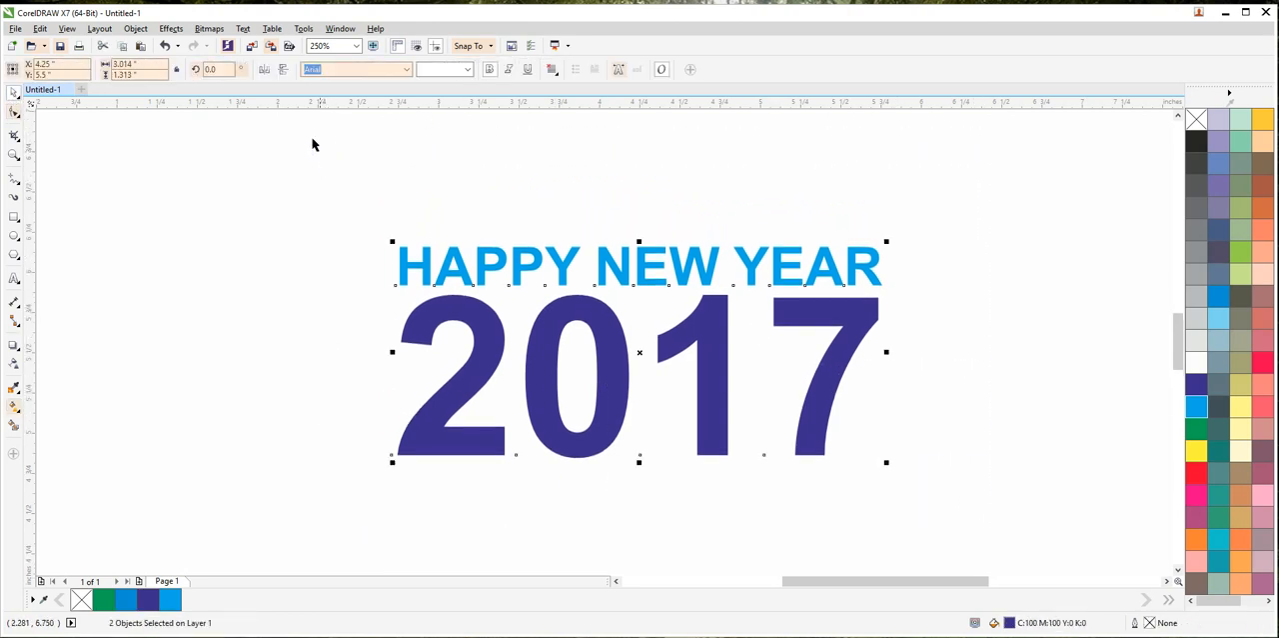
left_click(135, 29)
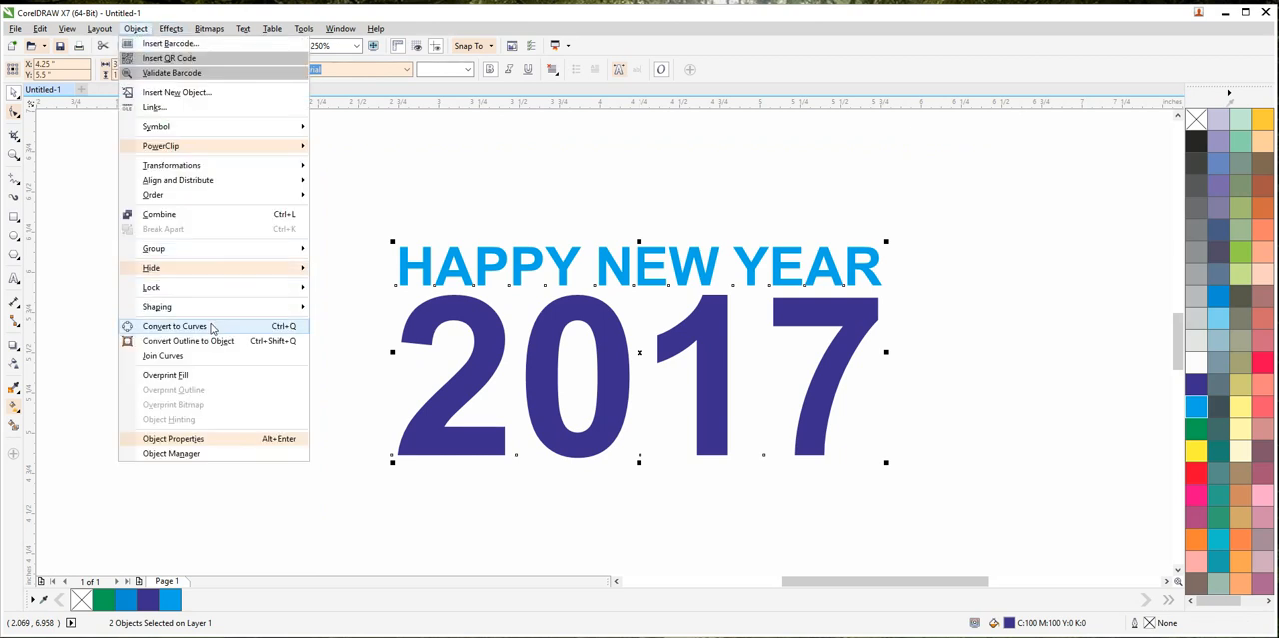
left_click(290, 332)
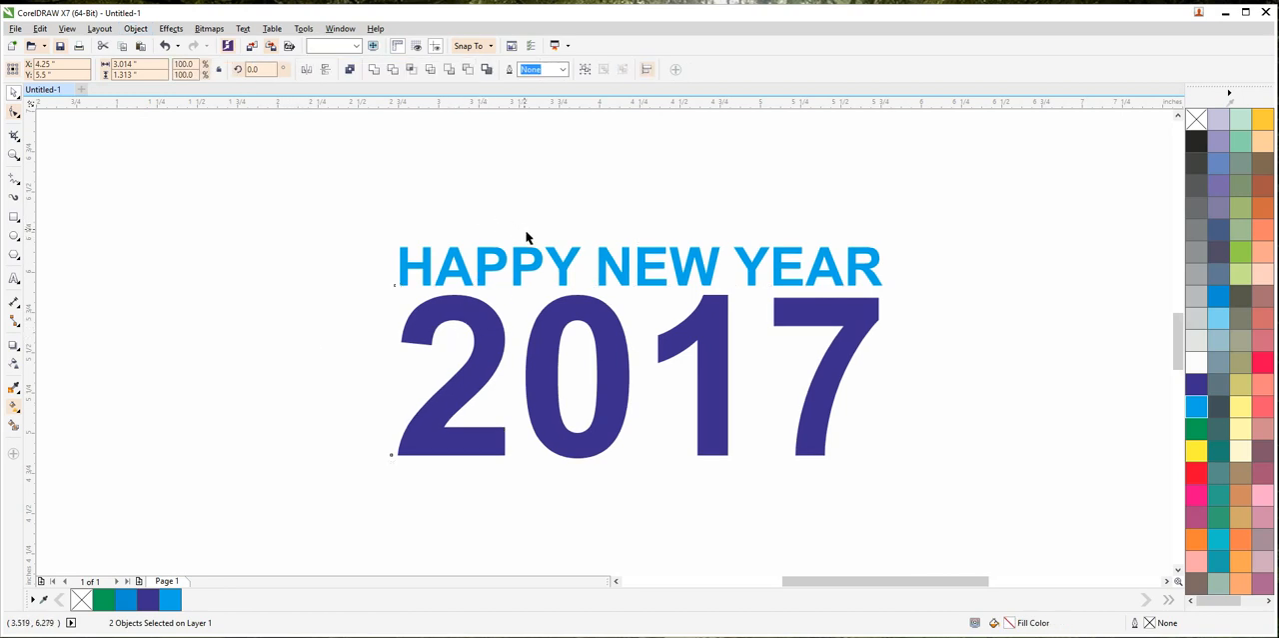
left_click(529, 268)
left_click(483, 310)
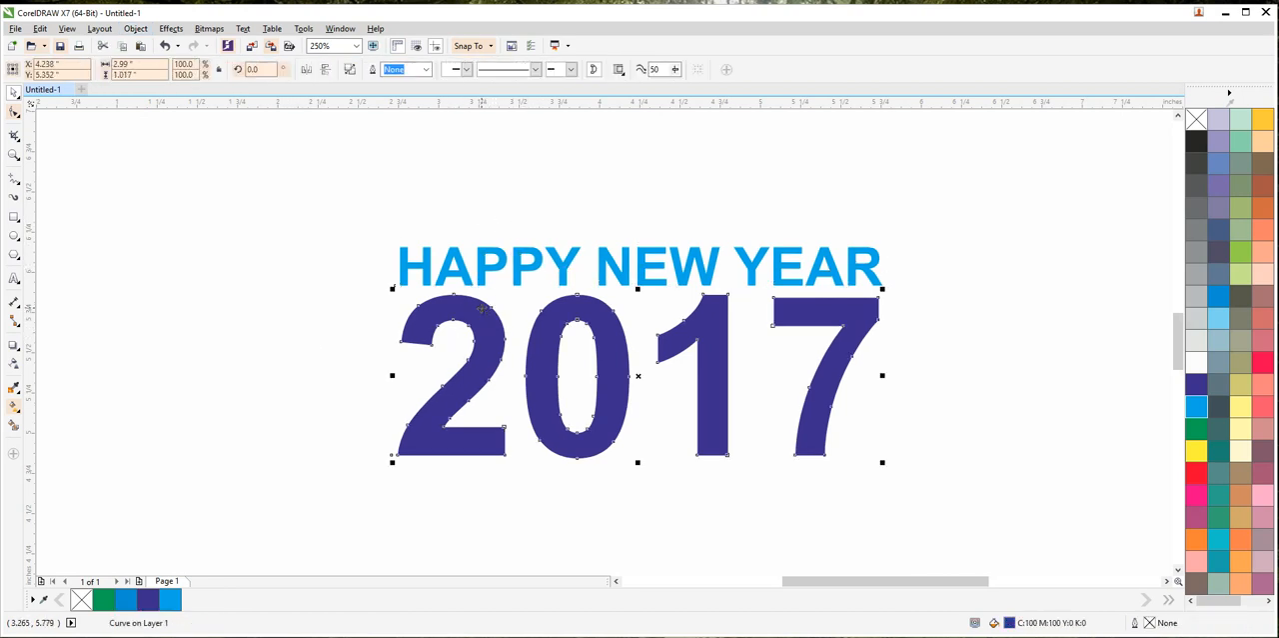
Step: Import the picture 00004303 and place it just below the 2017 text at about 3.56 by 2 inches
right_click(389, 176)
left_click(406, 230)
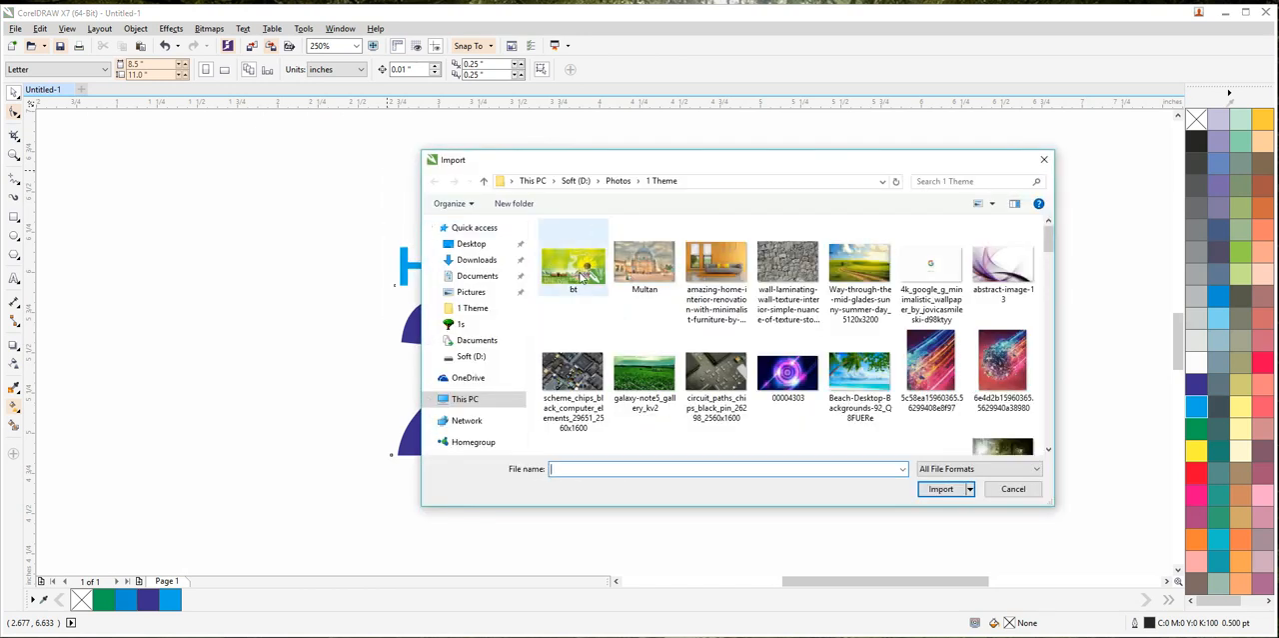
left_click(583, 279)
left_click(805, 392)
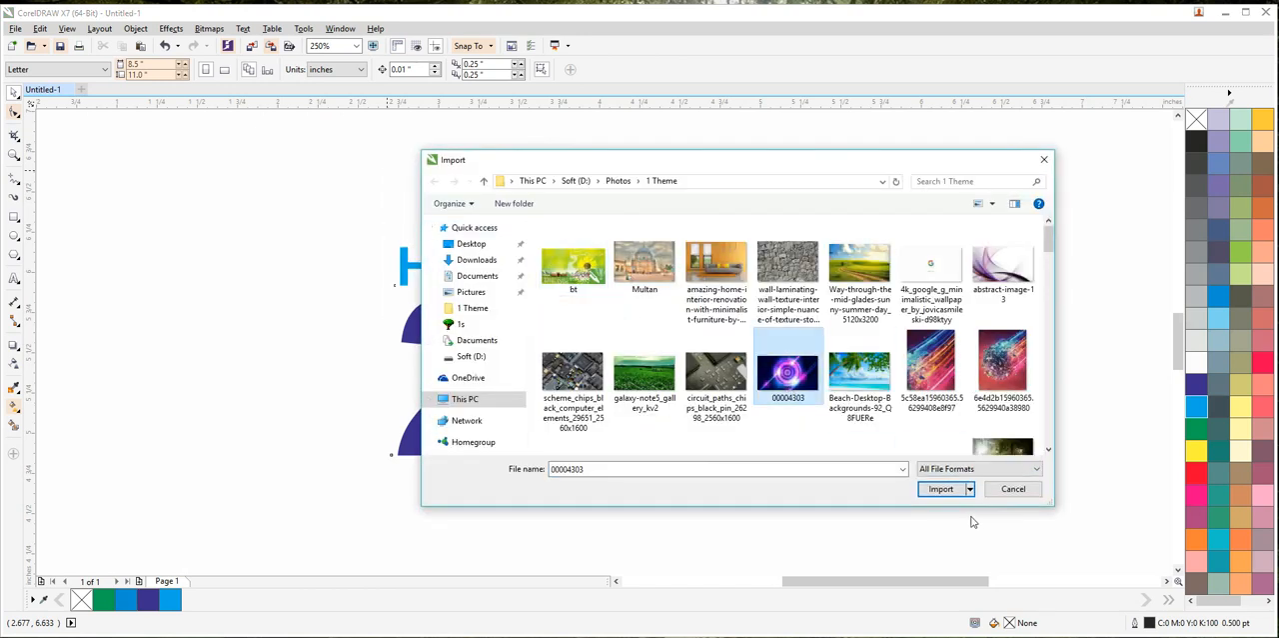
left_click(940, 488)
scroll(624, 285, "down", 4)
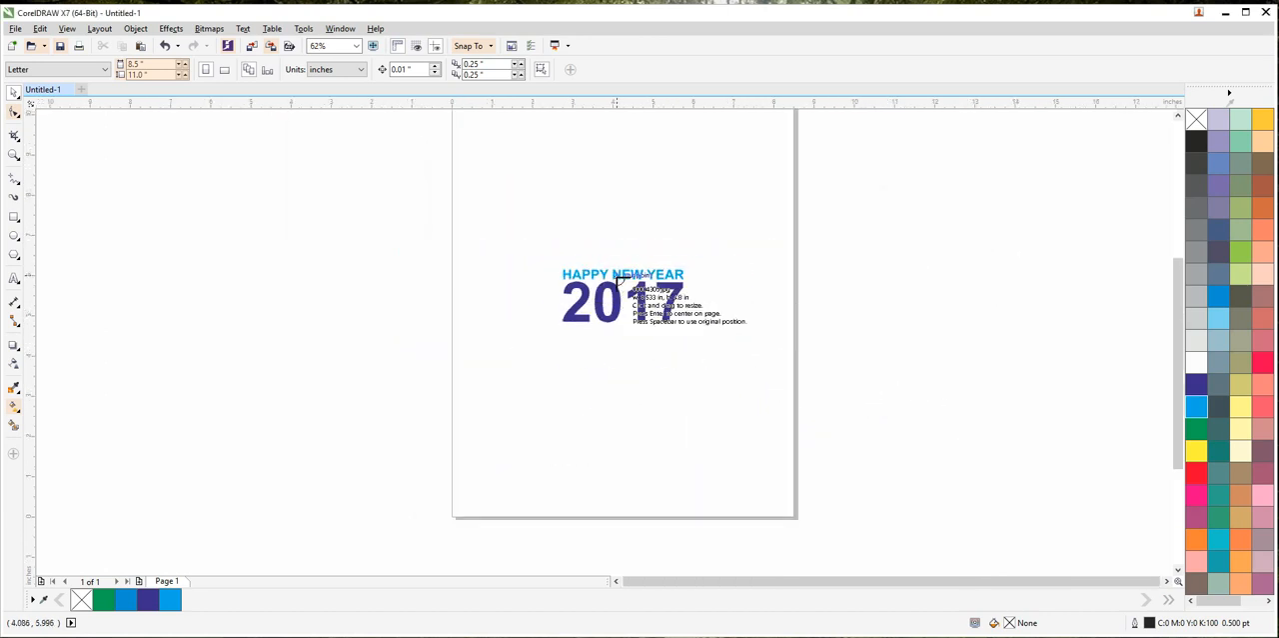
left_click_drag(560, 338, 703, 419)
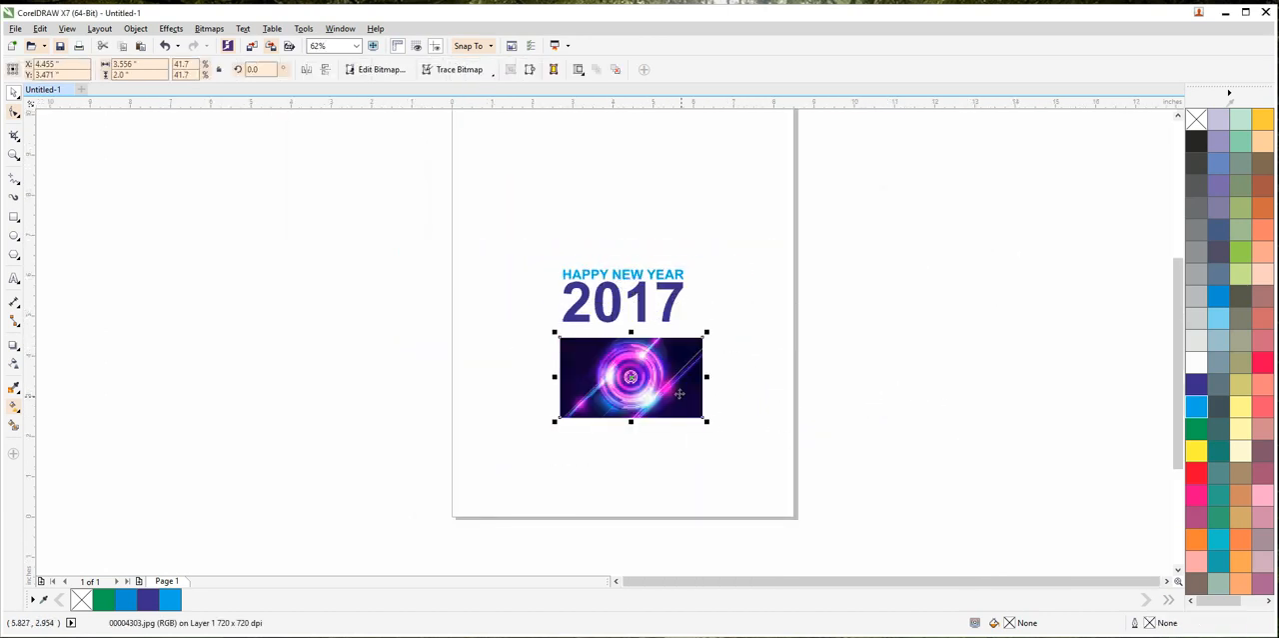
scroll(679, 394, "up", 2)
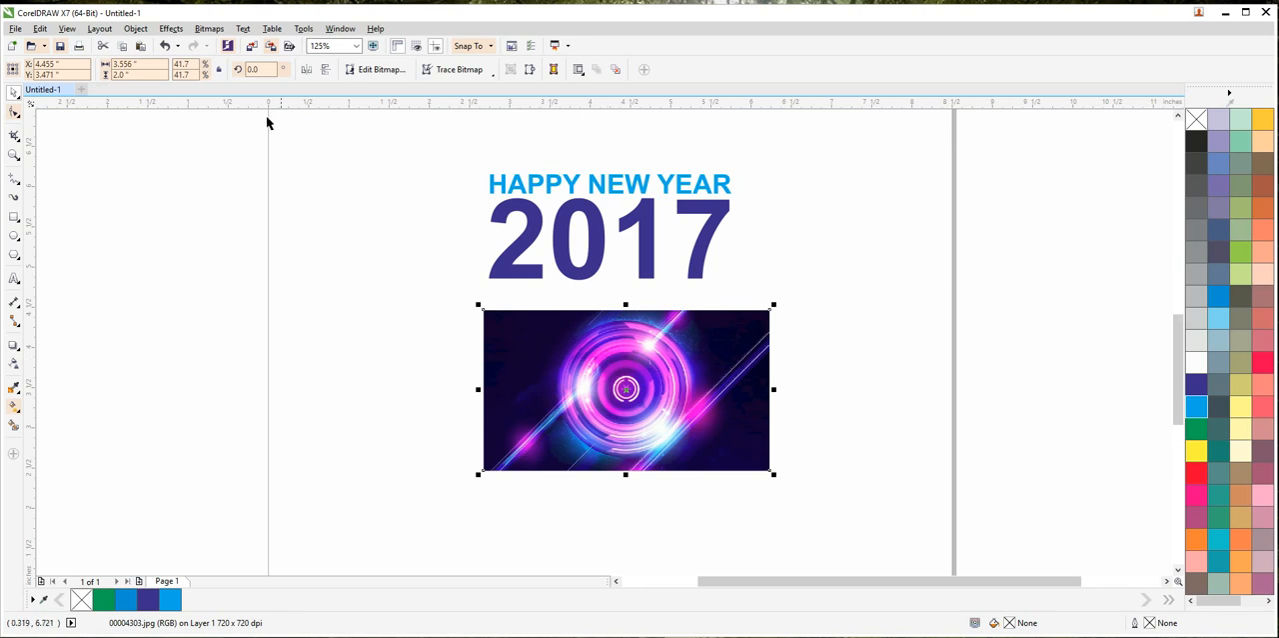
Step: PowerClip the purple circle picture inside the 2017 curves
left_click(171, 29)
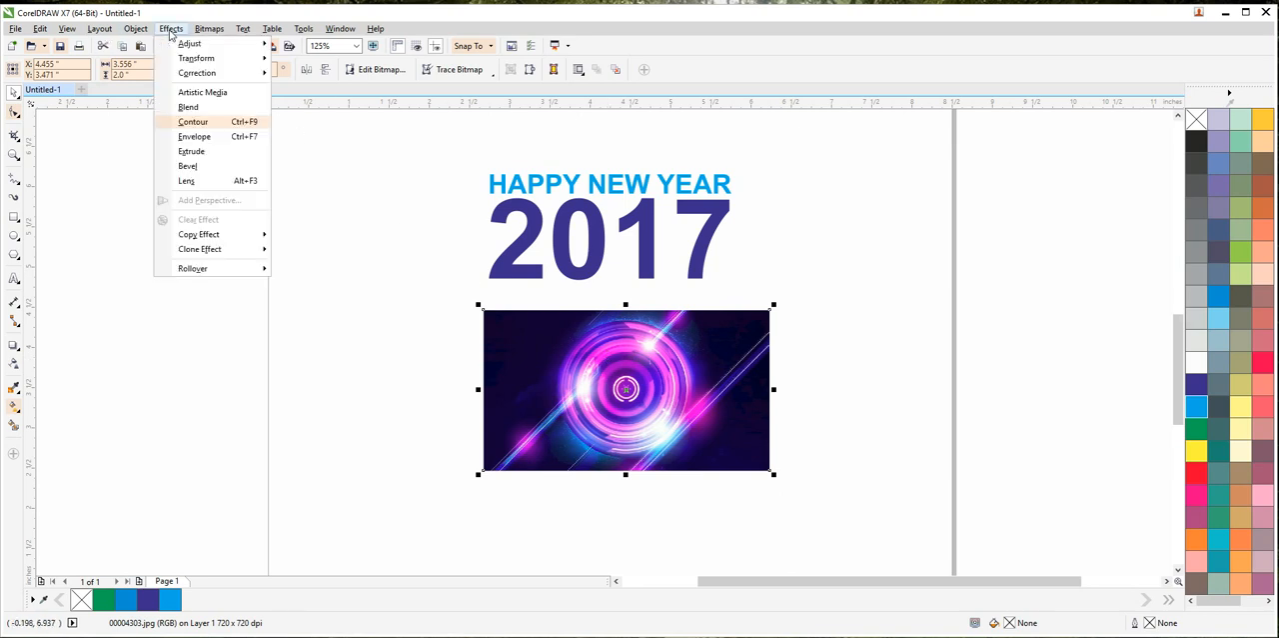
mouse_move(210, 36)
mouse_move(135, 29)
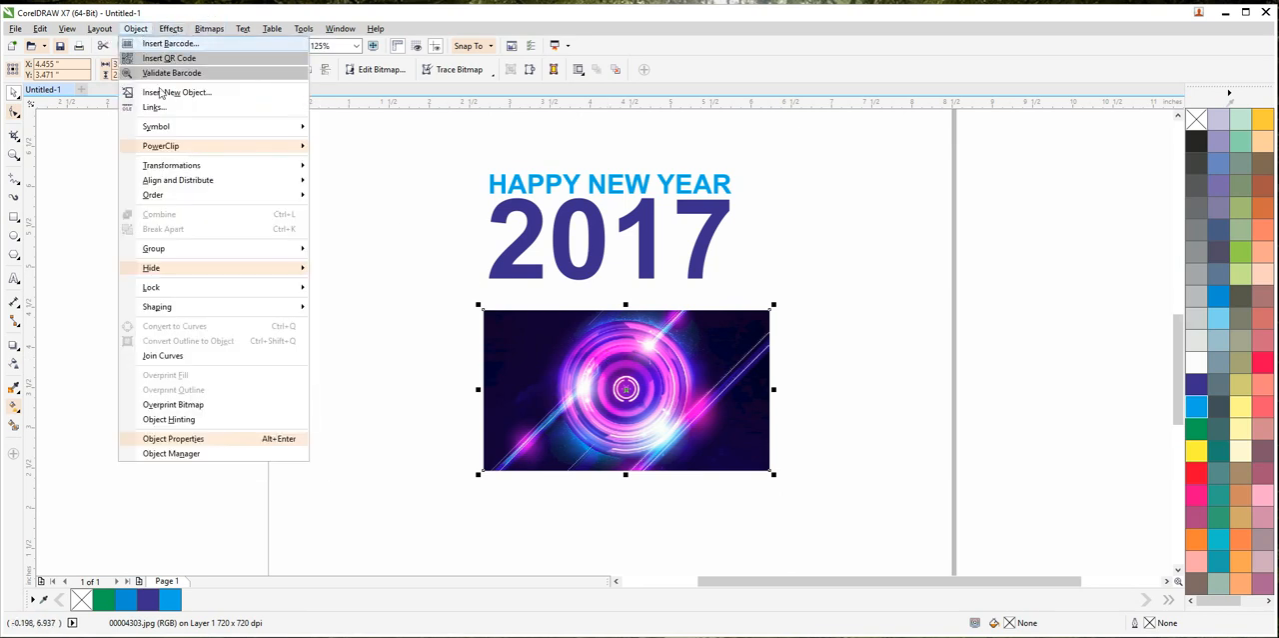
left_click(433, 204)
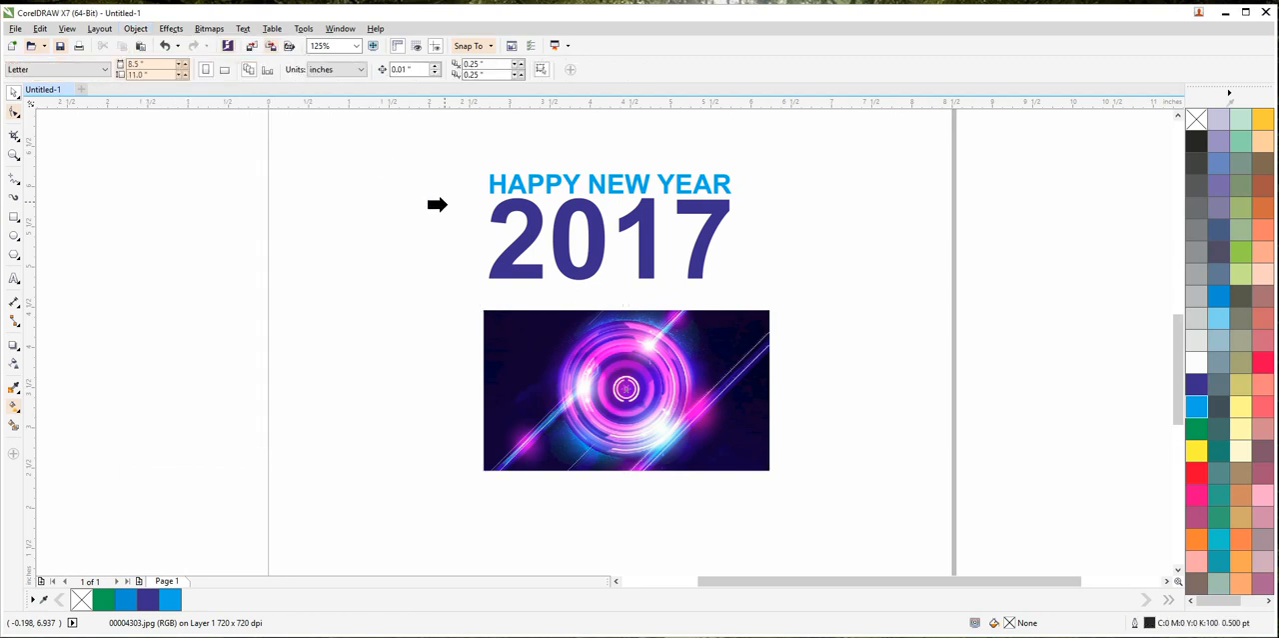
left_click(504, 270)
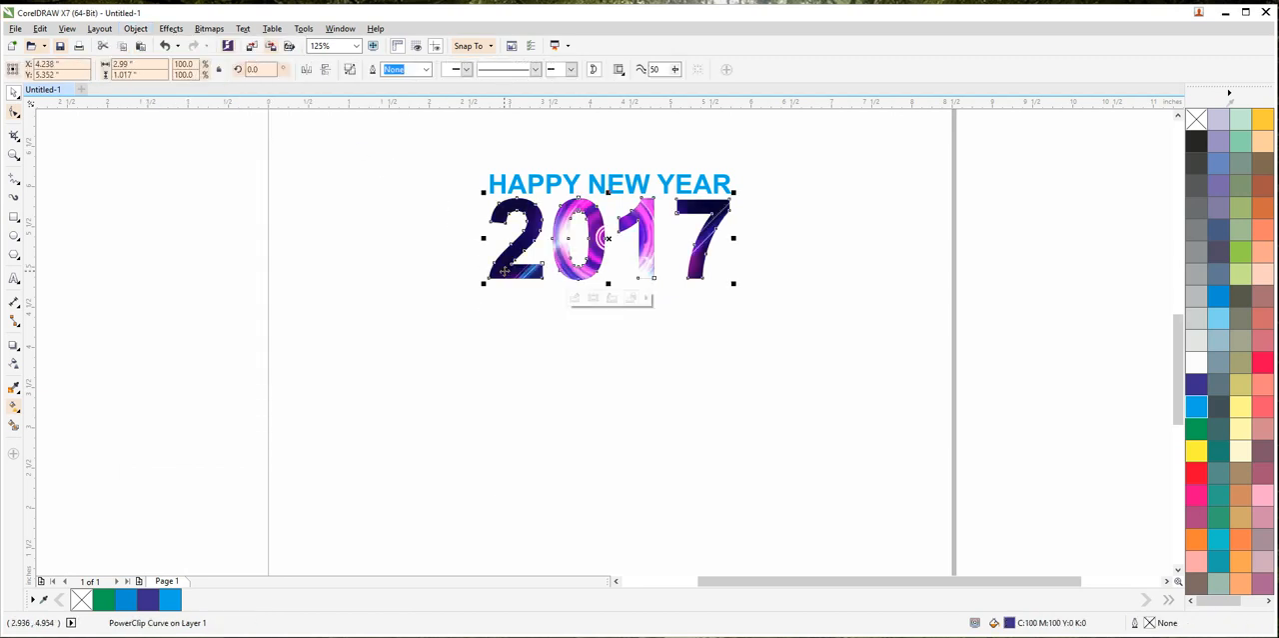
Step: Edit the contents of the 2017 PowerClip, scaling the purple circle picture down slightly, and finish editing
scroll(524, 245, "up", 2)
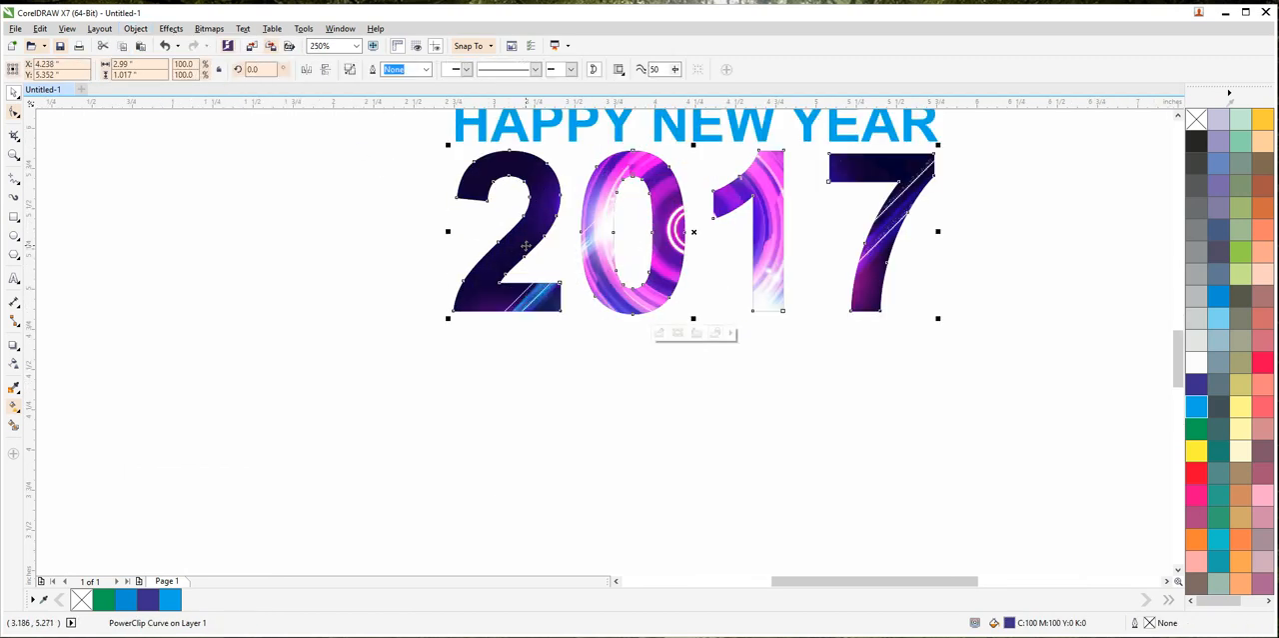
left_click(526, 246, "ctrl")
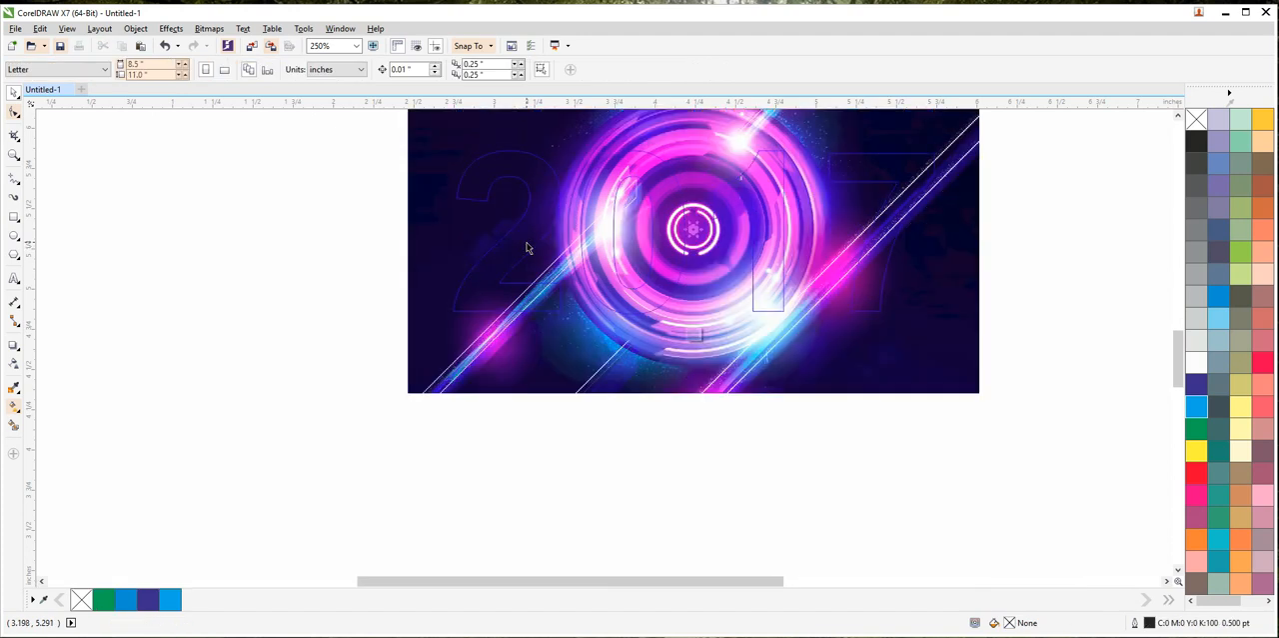
left_click(930, 358)
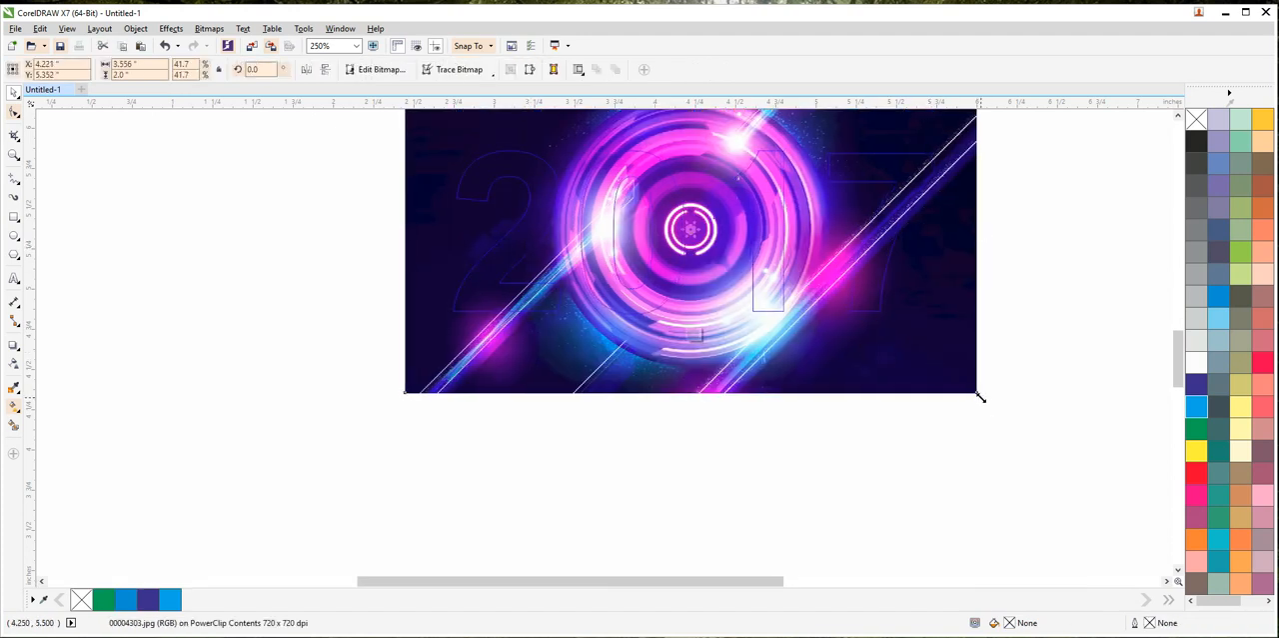
left_click_drag(980, 396, 949, 392)
left_click(874, 406, "ctrl")
scroll(817, 359, "down", 1)
scroll(778, 260, "up", 1)
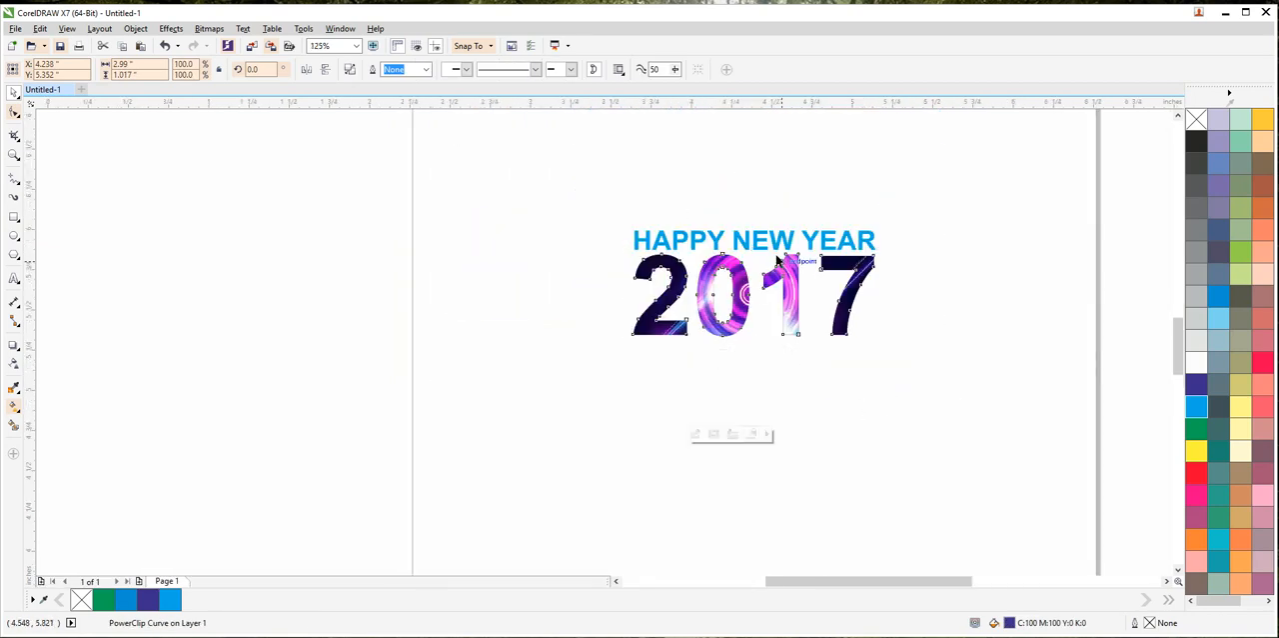
left_click(758, 275)
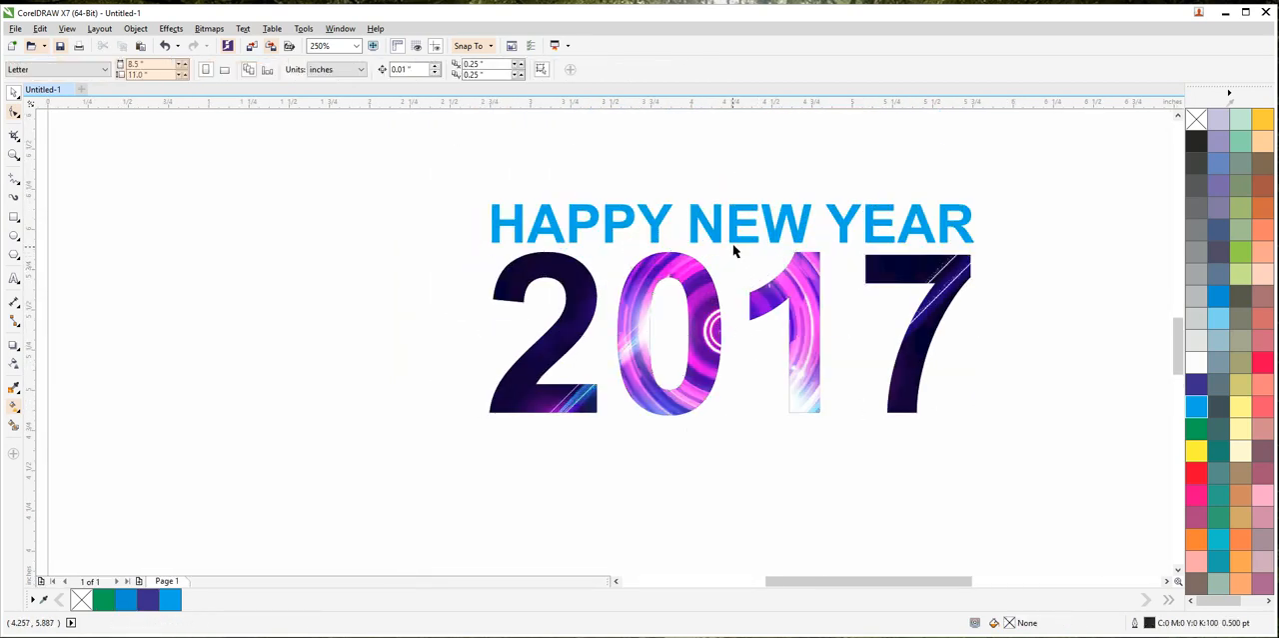
Step: Fill the HAPPY NEW YEAR lettering with green (C100 M0 Y100 K0)
left_click(844, 240)
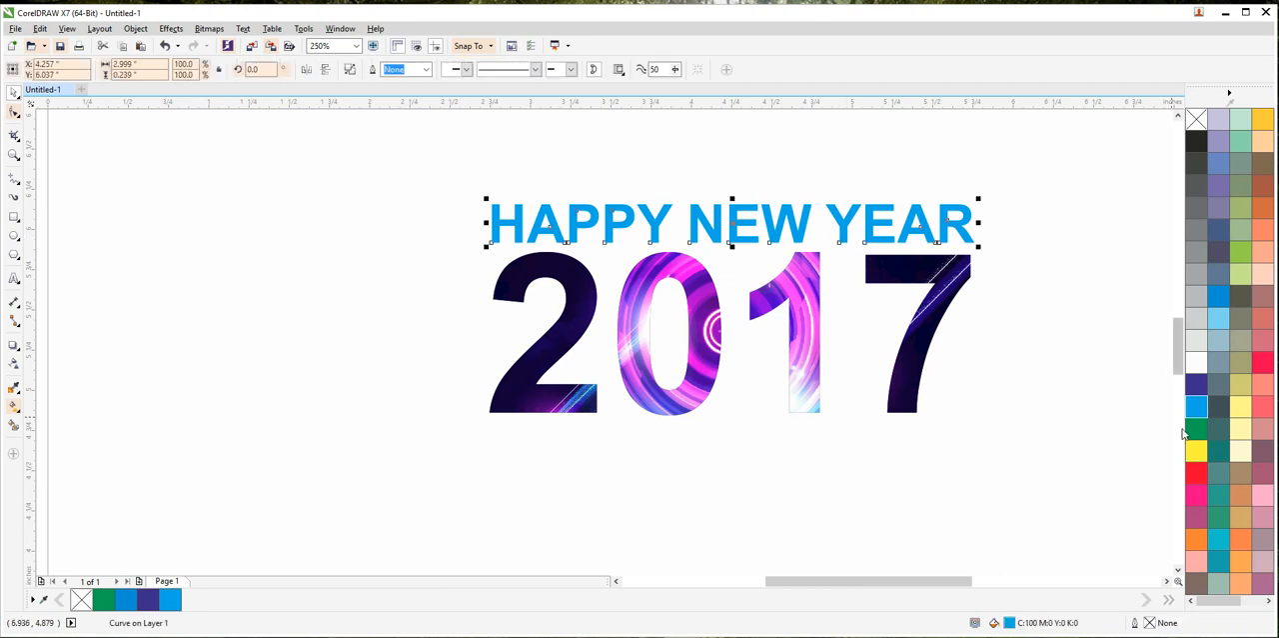
left_click(1196, 428)
left_click(1014, 356)
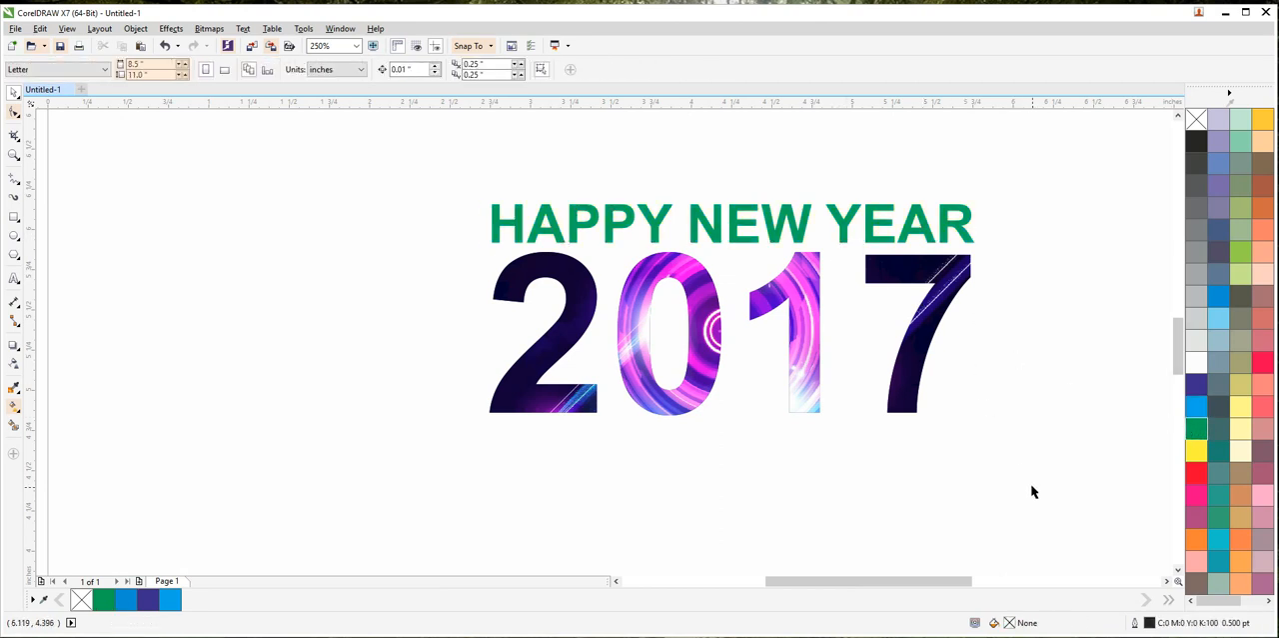
Step: Align HAPPY NEW YEAR and 2017 so that their centres share one vertical axis
left_click_drag(1034, 492, 306, 178)
key("e")
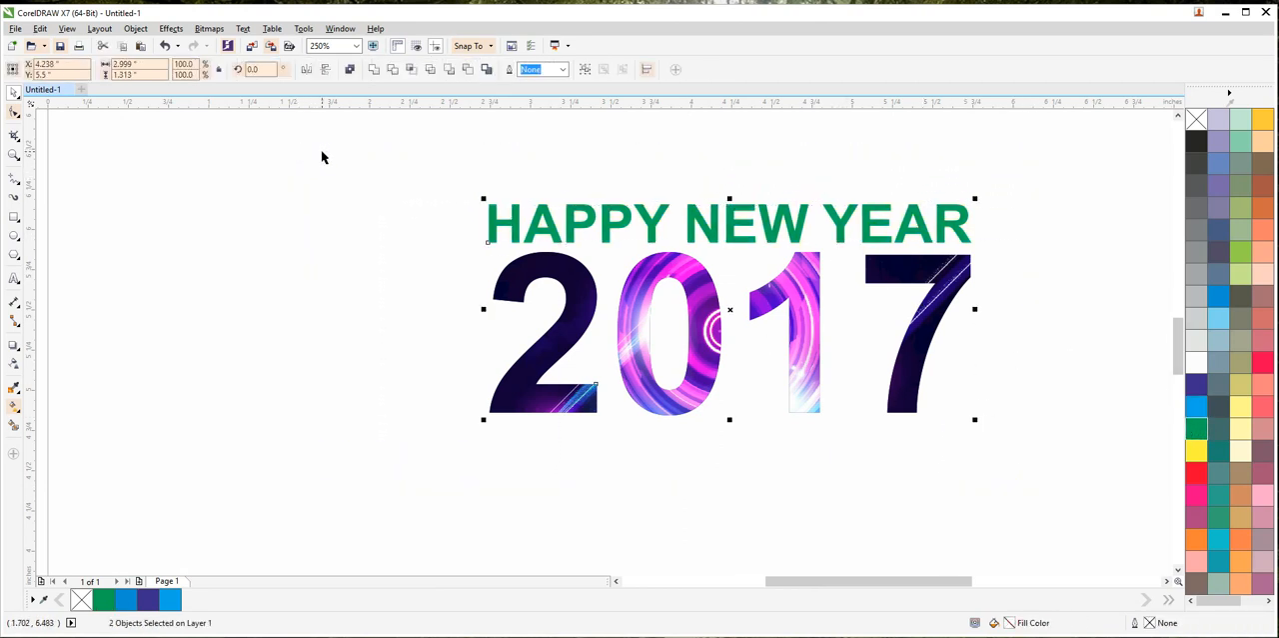
left_click(339, 189)
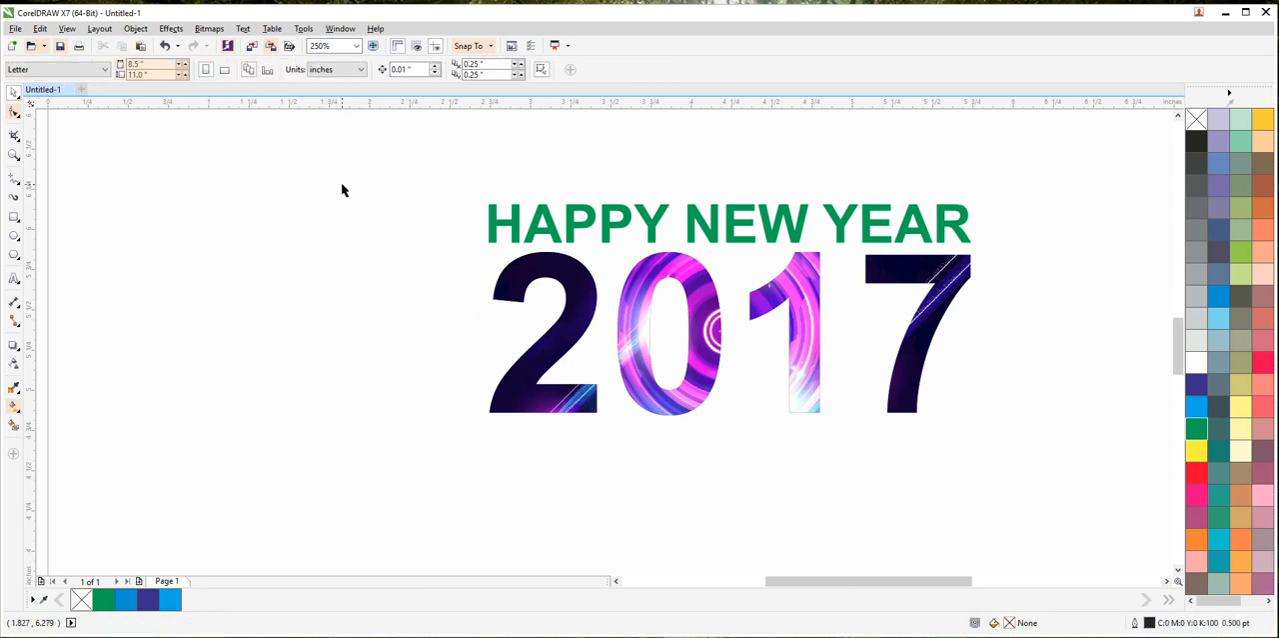
Step: Import the picture abstract-color-background and place it beside the lettering, partly overlapping it, at about 2.55 by 1.59 inches
right_click(348, 187)
left_click(376, 245)
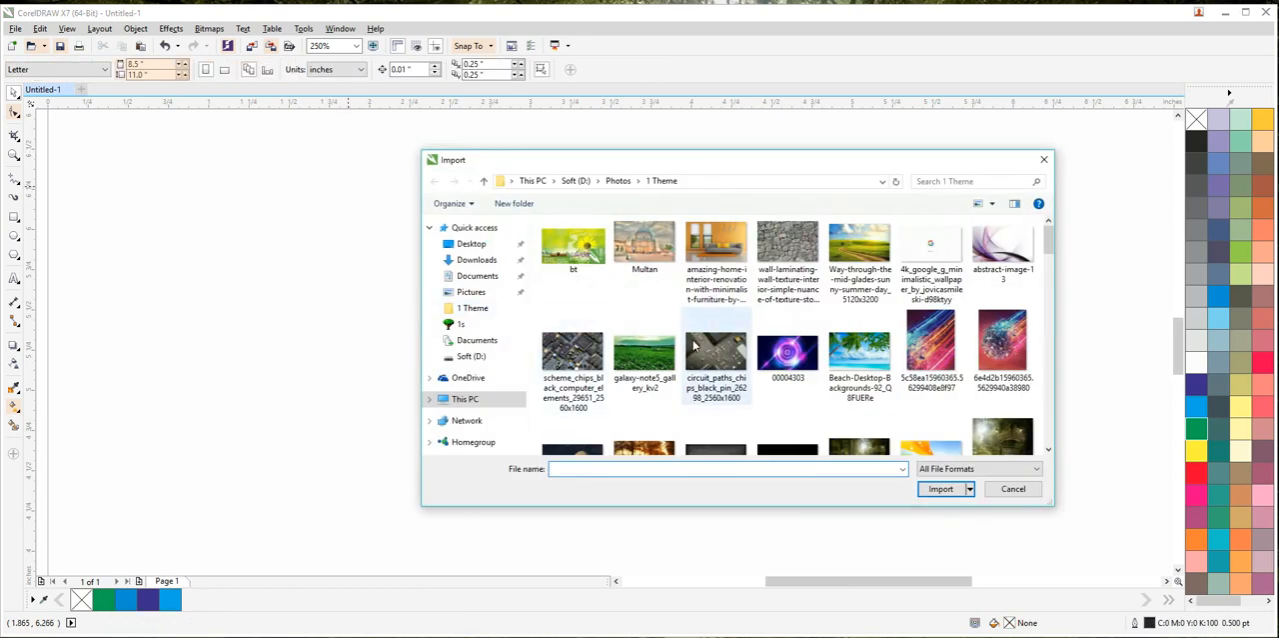
scroll(709, 345, "down", 1)
scroll(804, 342, "down", 1)
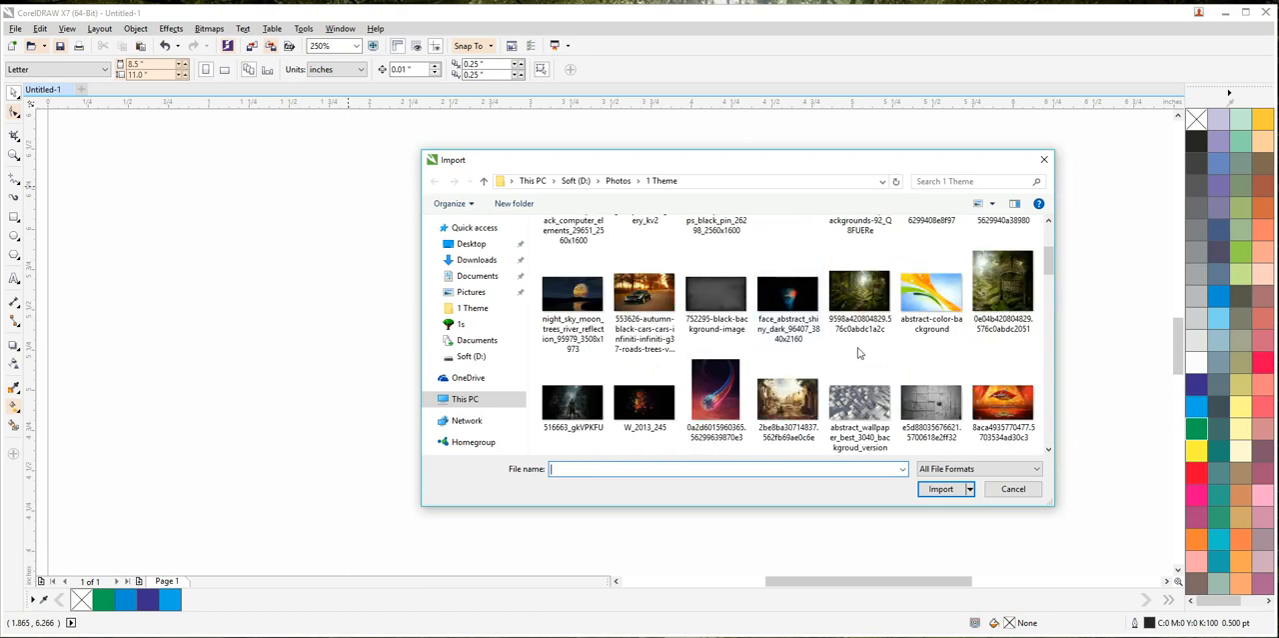
left_click(930, 298)
left_click(940, 489)
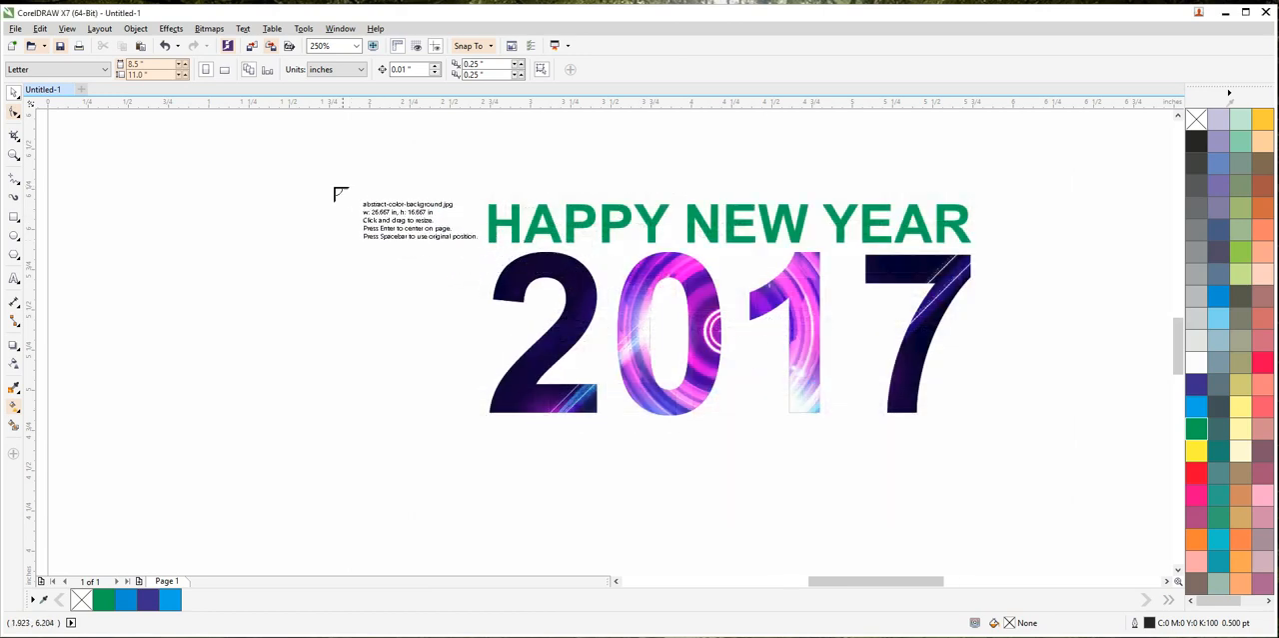
left_click_drag(930, 365, 650, 427)
Step: Rotate the colourful background picture to about 29.5° and enlarge it to about 10.6% scale over the lettering
left_click(380, 324)
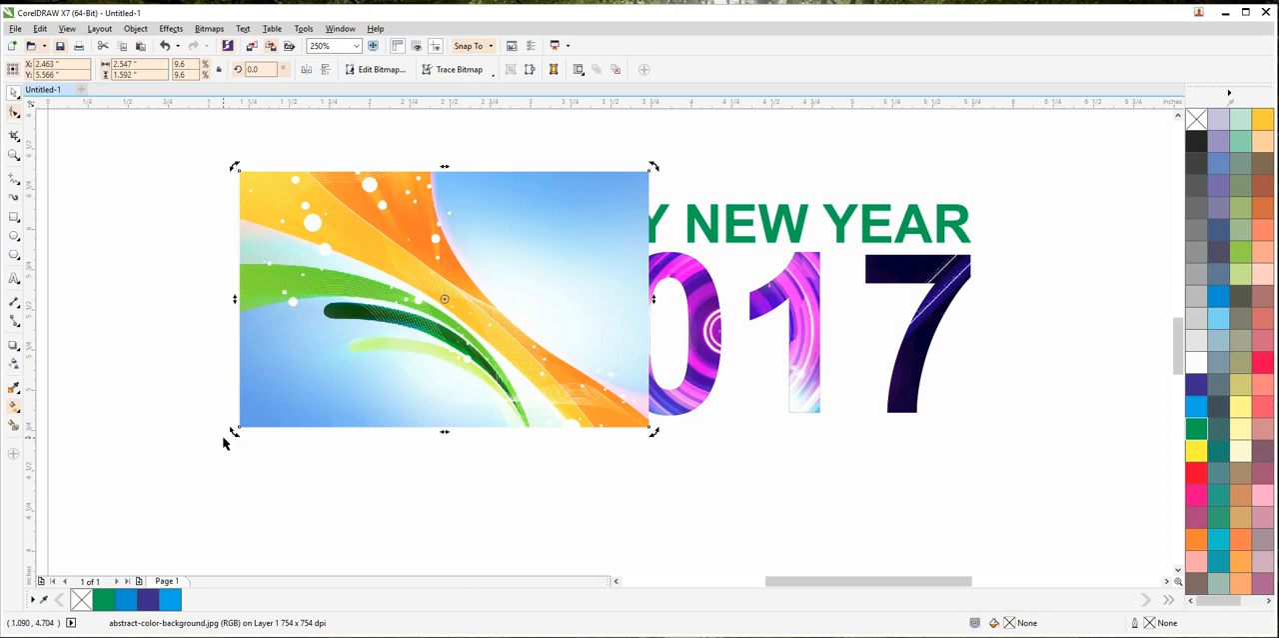
left_click_drag(235, 434, 356, 456)
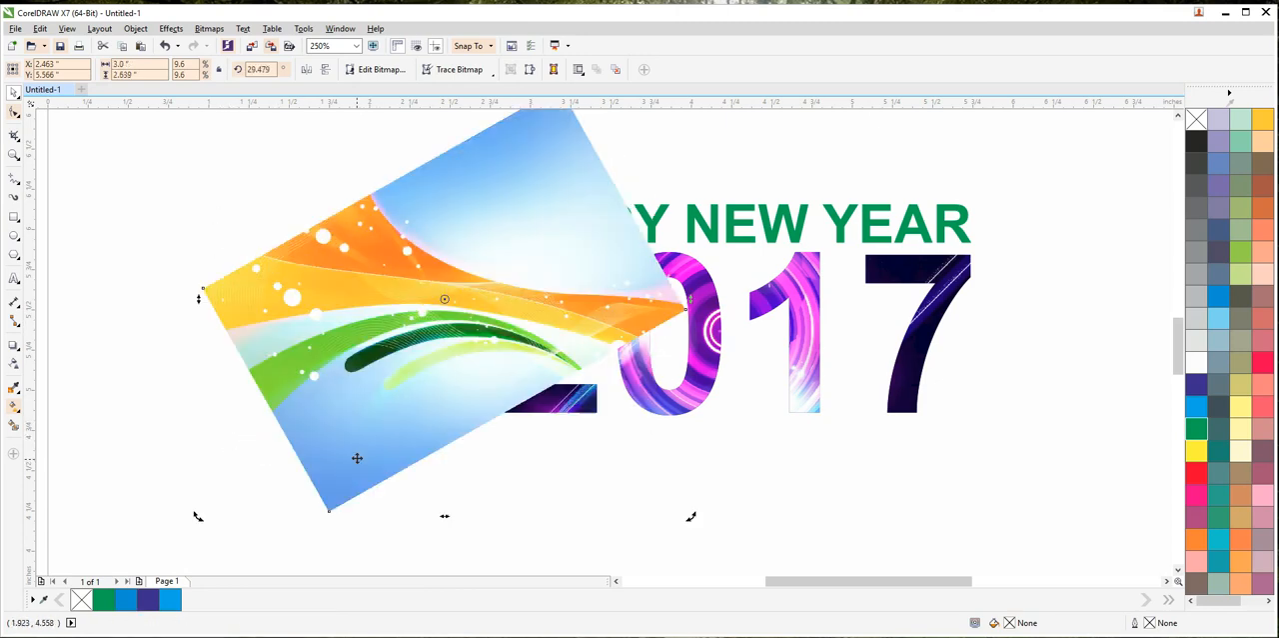
left_click_drag(389, 307, 652, 232)
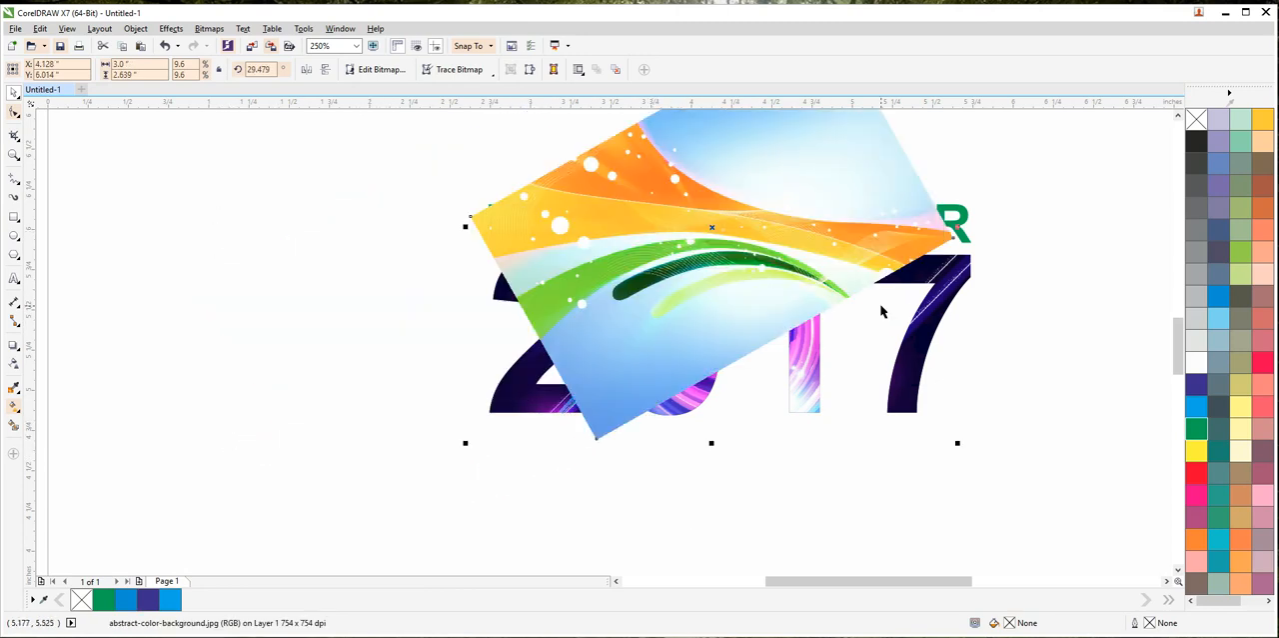
left_click_drag(958, 442, 1012, 490)
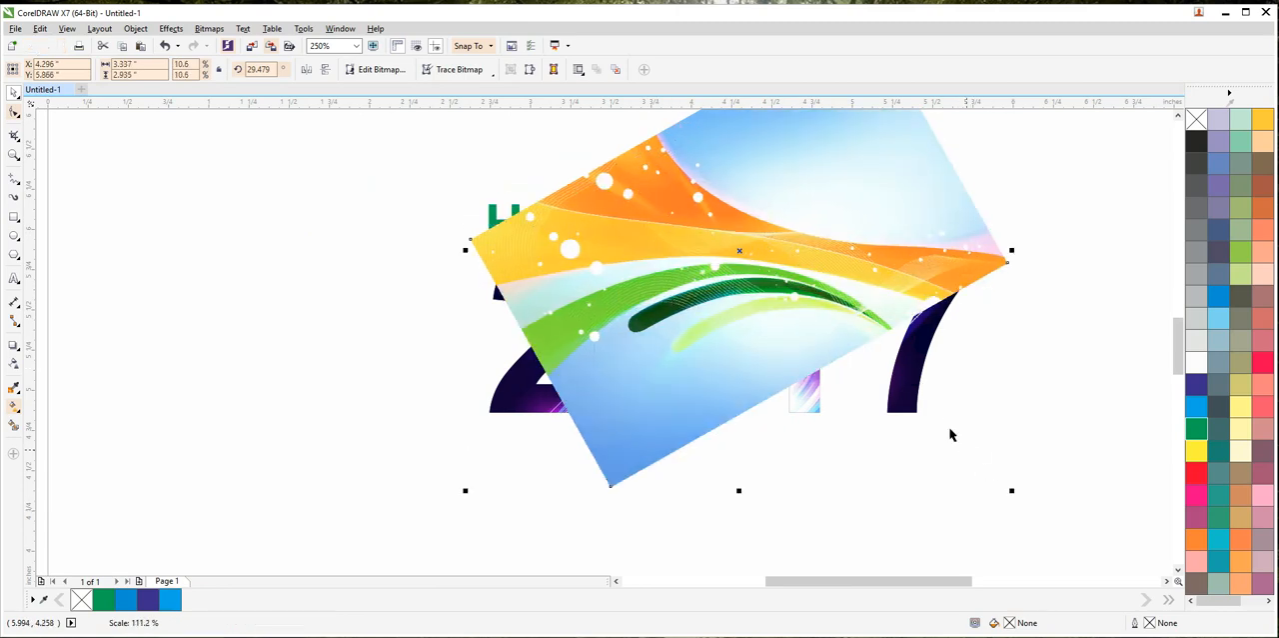
left_click_drag(902, 261, 898, 195)
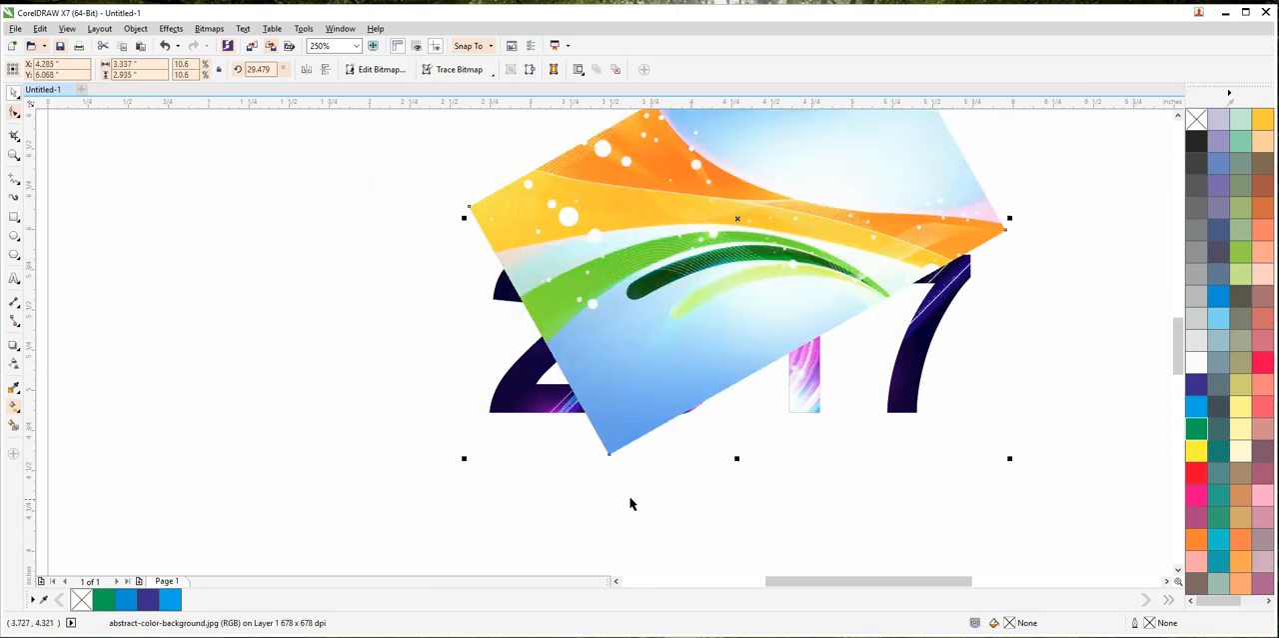
Step: Rotate the colourful background picture further to about 35.7° and shift it left until YEAR is exposed
left_click(615, 388)
left_click_drag(465, 459, 493, 486)
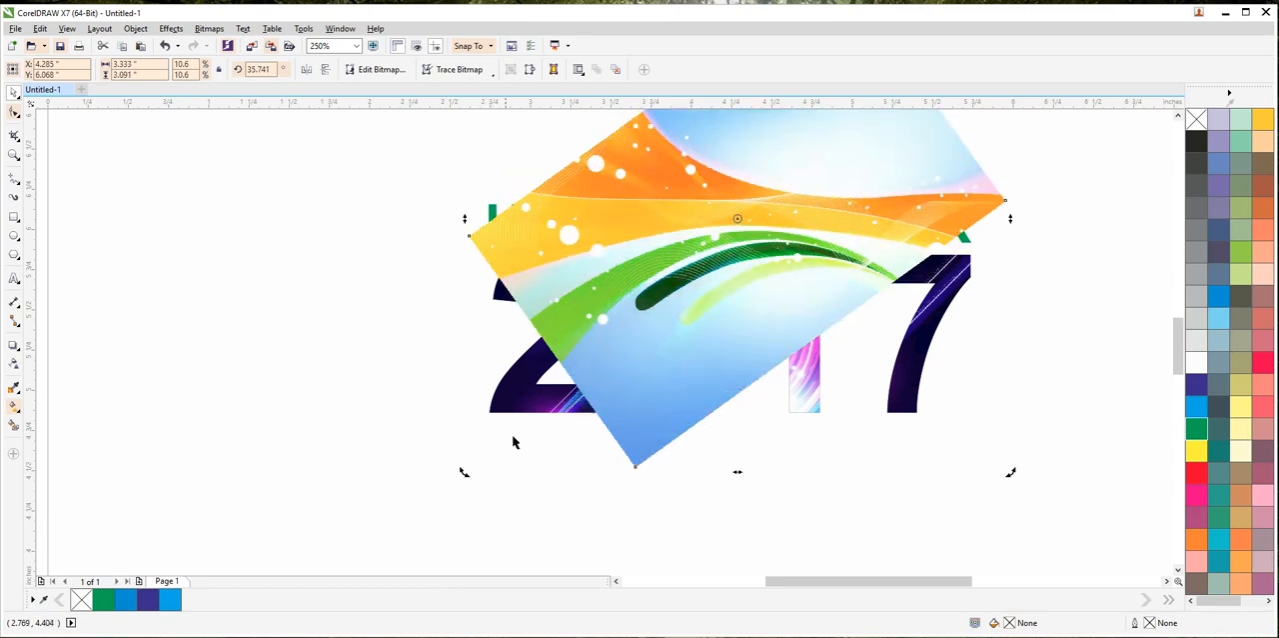
left_click_drag(681, 258, 599, 233)
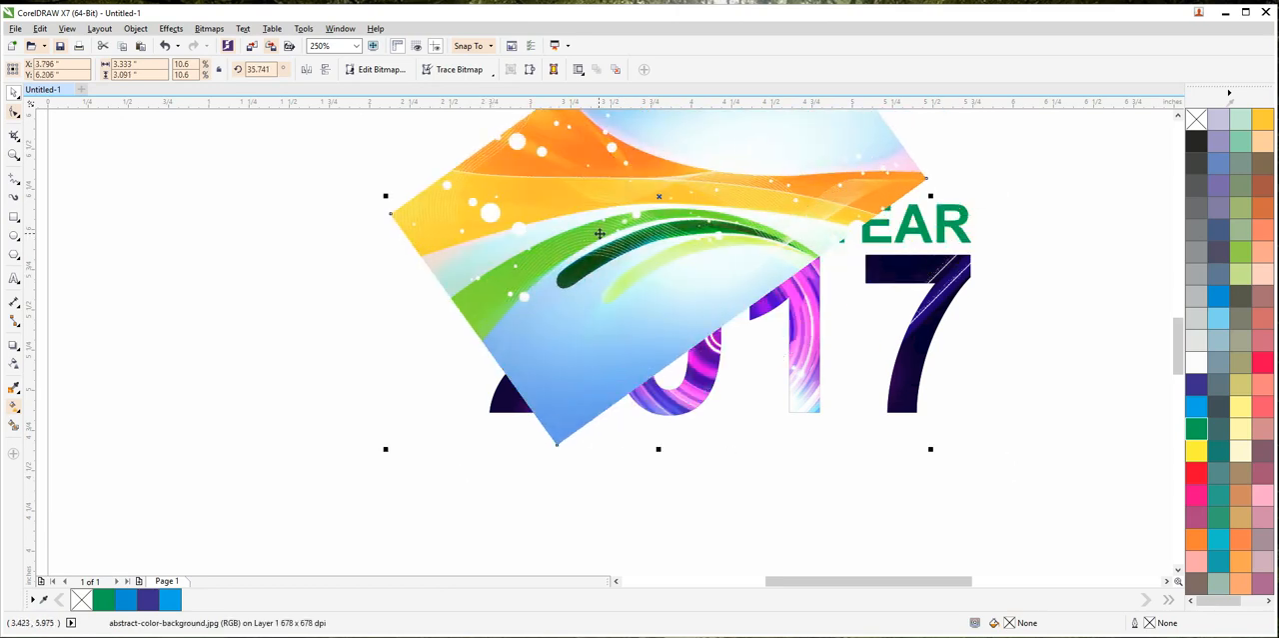
Step: PowerClip the colourful background picture inside the HAPPY NEW YEAR curves
key("alt+c")
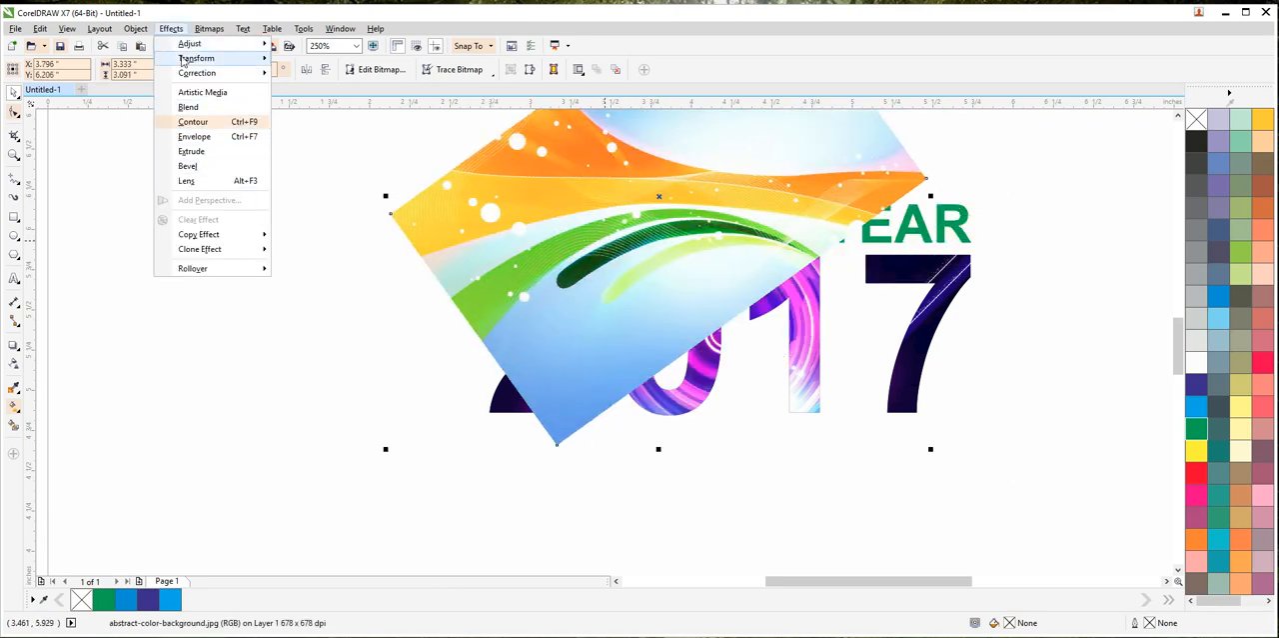
left_click(135, 28)
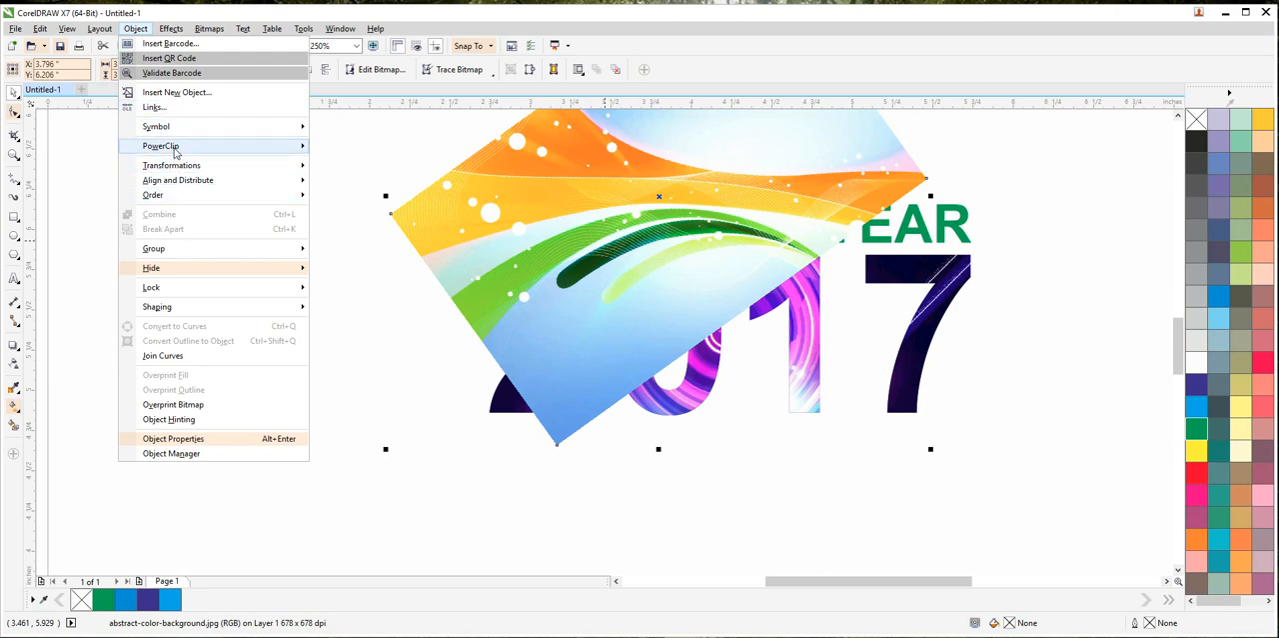
mouse_move(176, 148)
left_click(370, 146)
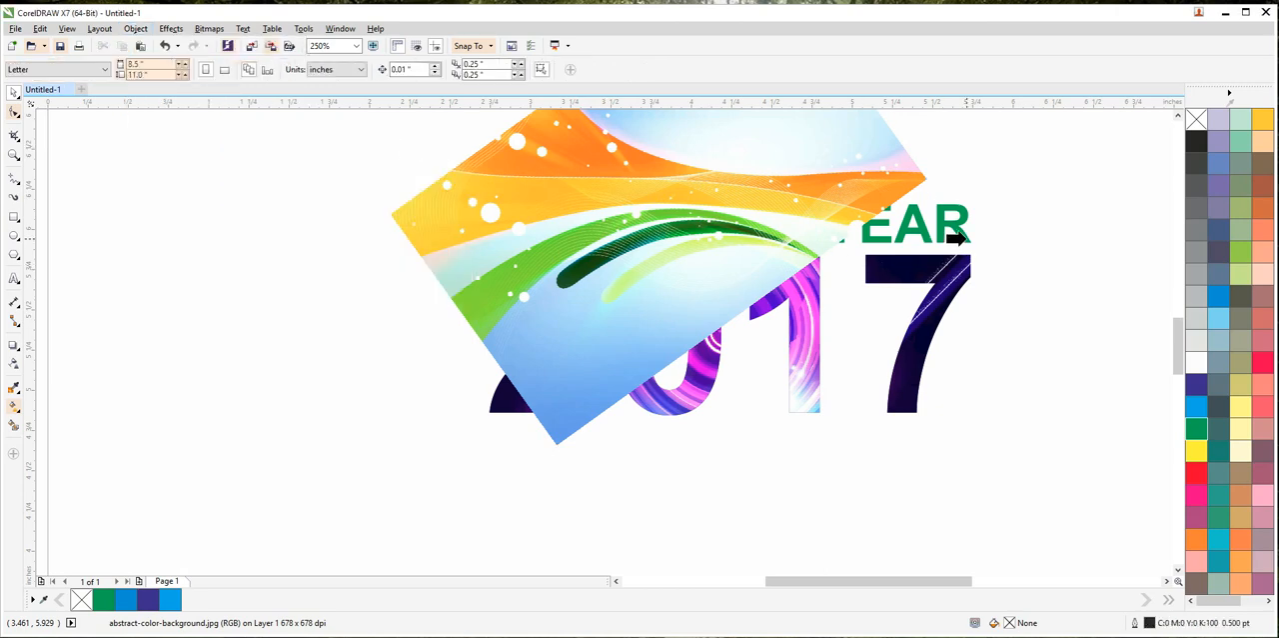
left_click(957, 236)
Step: Edit the HAPPY NEW YEAR PowerClip, moving the picture across the whole lettering and rotating it to about 30.5°, and finish editing
left_click(864, 224, "ctrl")
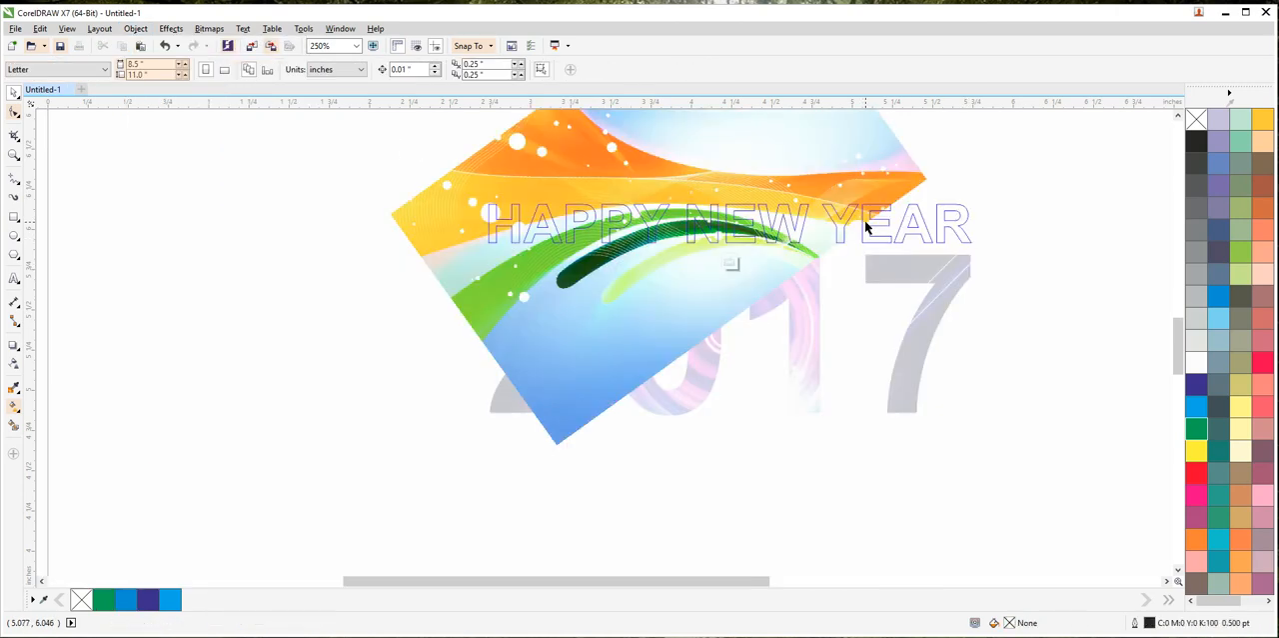
left_click_drag(613, 314, 669, 355)
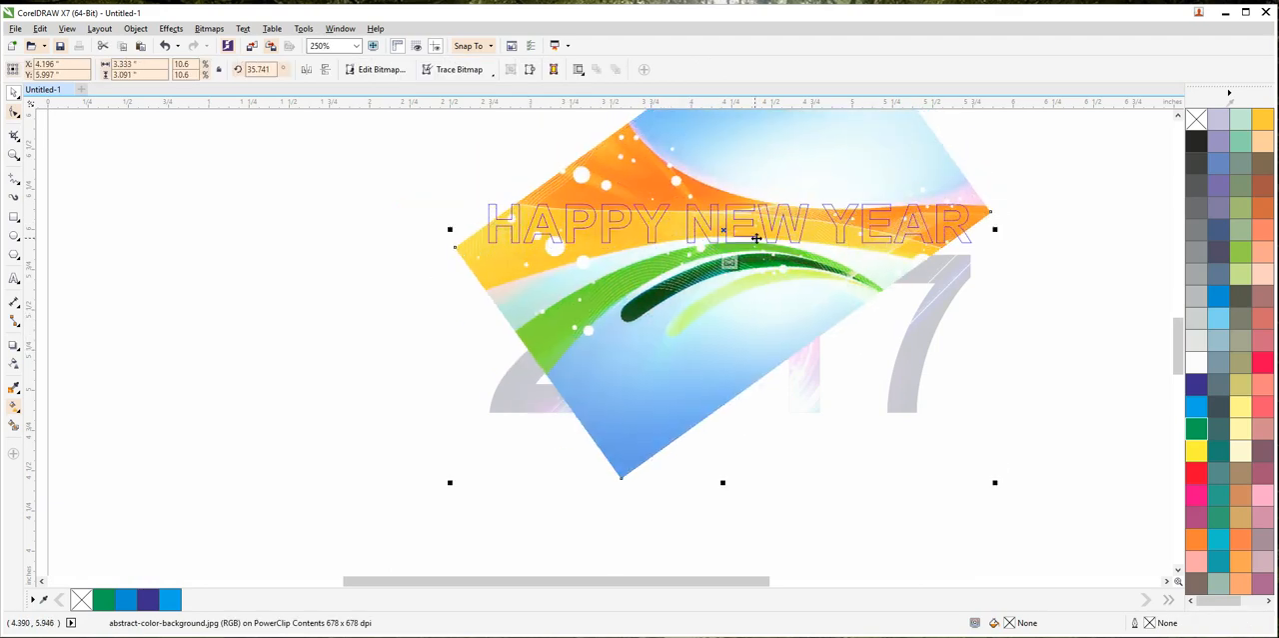
left_click(802, 361)
left_click_drag(998, 484, 982, 521)
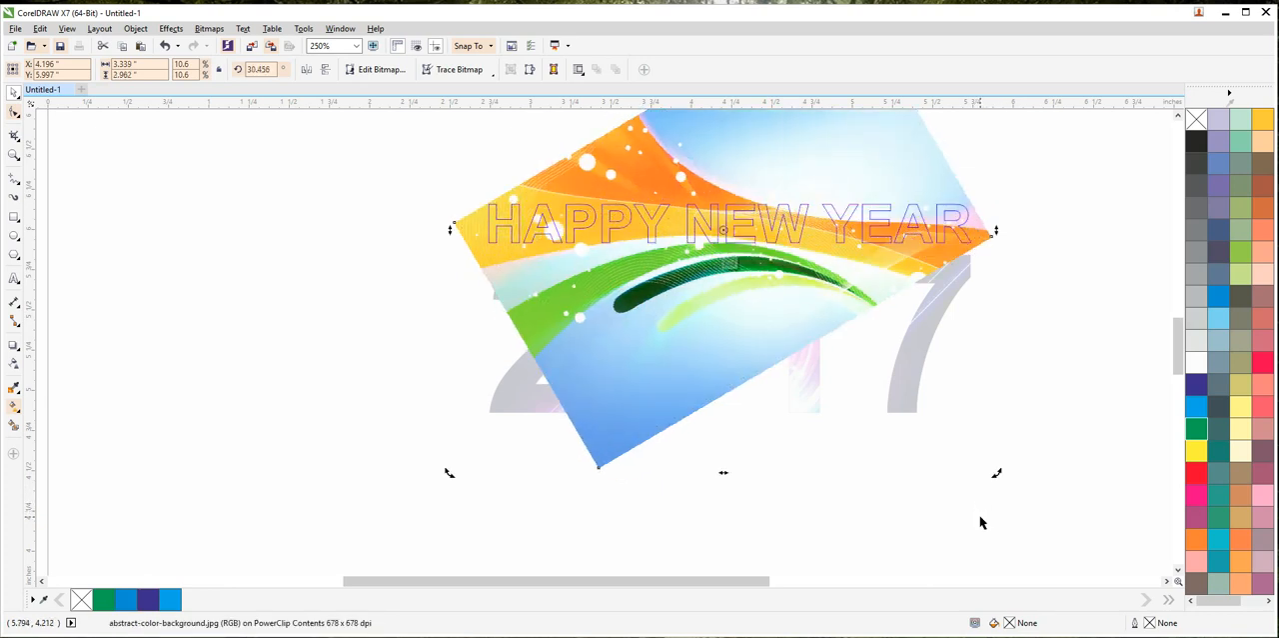
left_click(1071, 363, "ctrl")
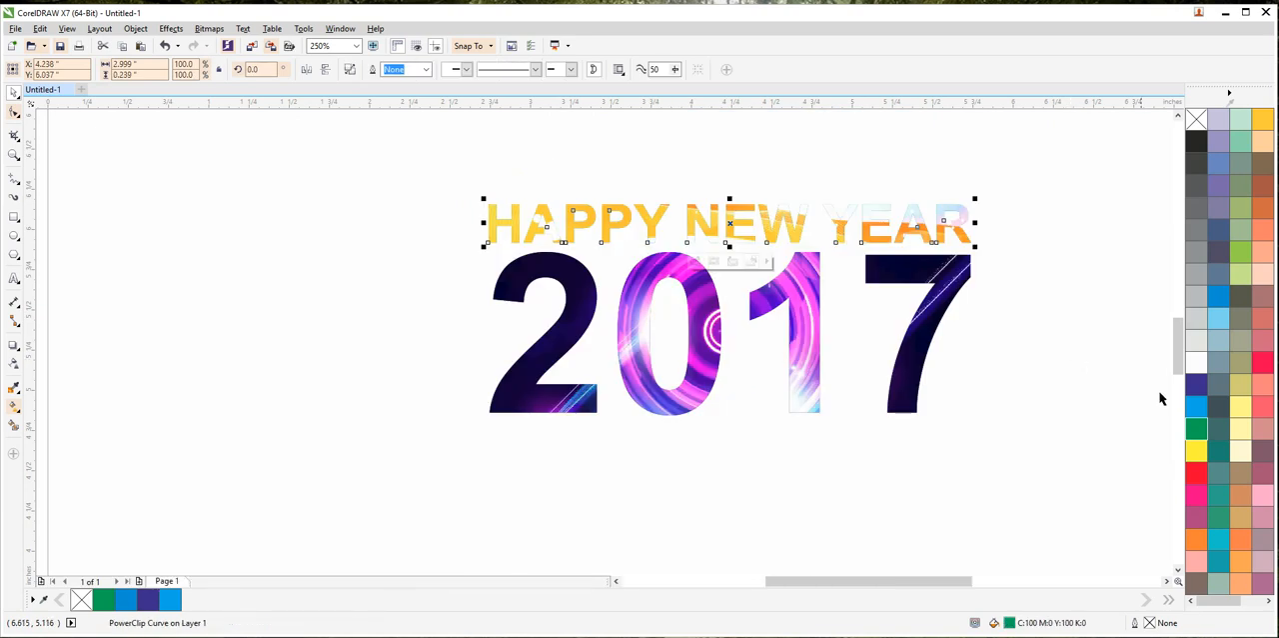
Step: Select HAPPY NEW YEAR and 2017 together and give both a cyan outline and fill (C100 M0 Y0 K0)
right_click(1195, 387)
left_click_drag(1046, 490, 280, 126)
right_click(1197, 362)
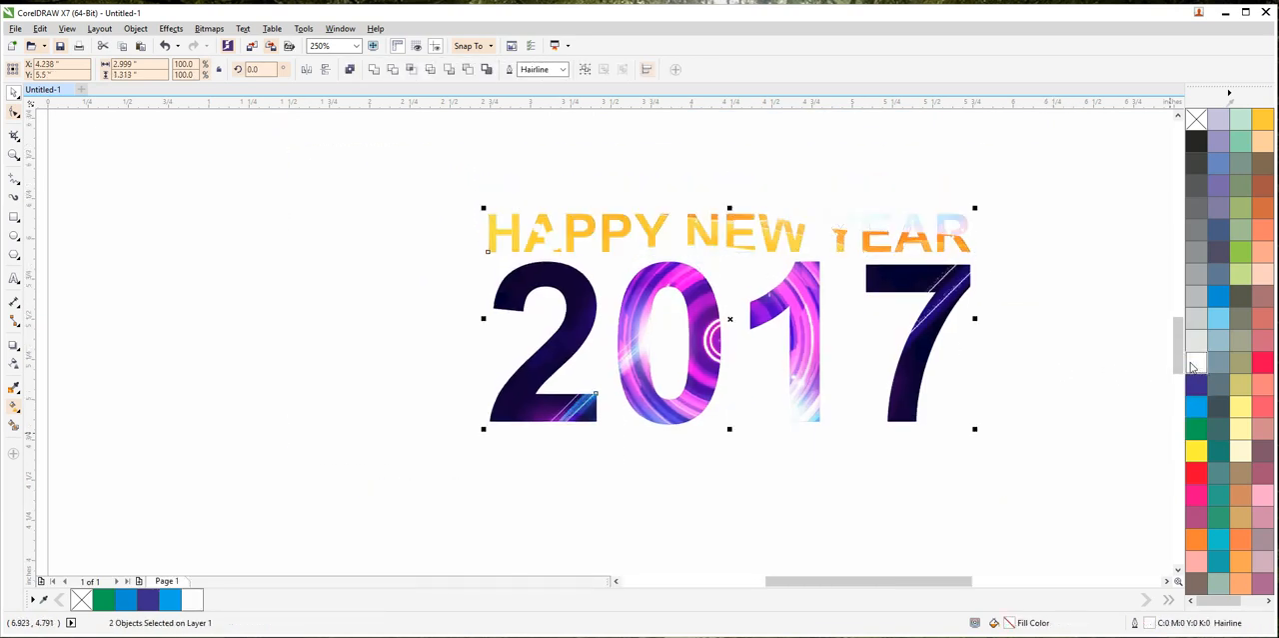
right_click(1196, 408)
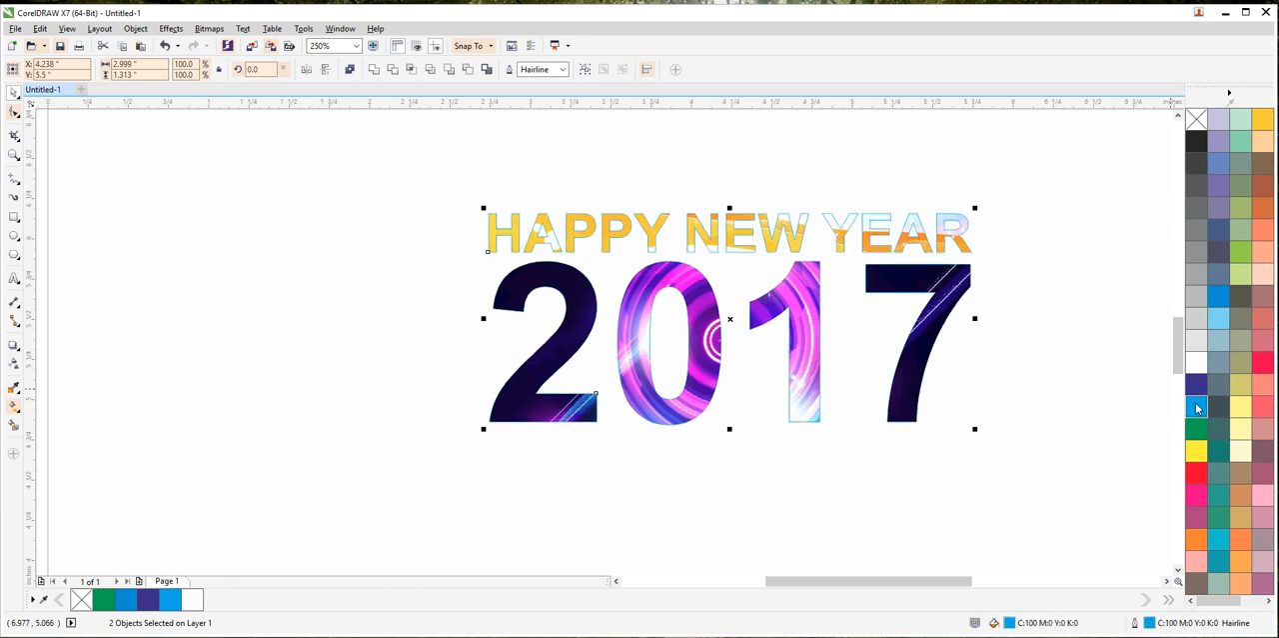
Step: Set both lettering outlines to 2.0 pt with rounded corners and caps, behind fill, scale with object and overprint outline enabled
key("F12")
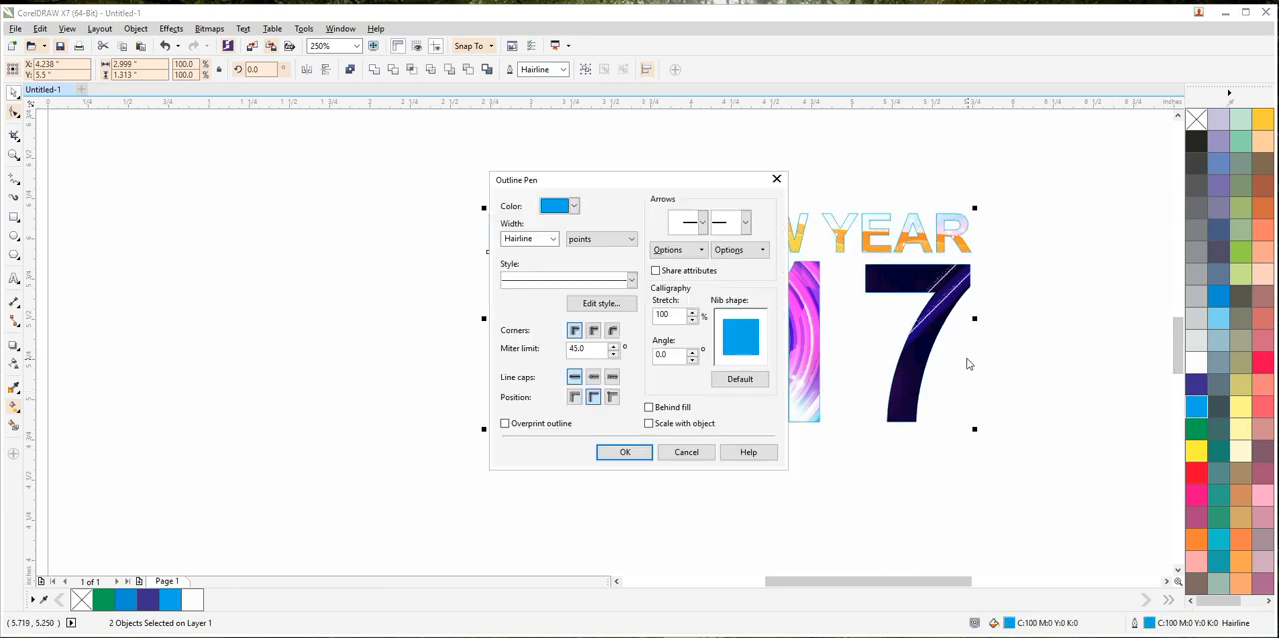
left_click(591, 332)
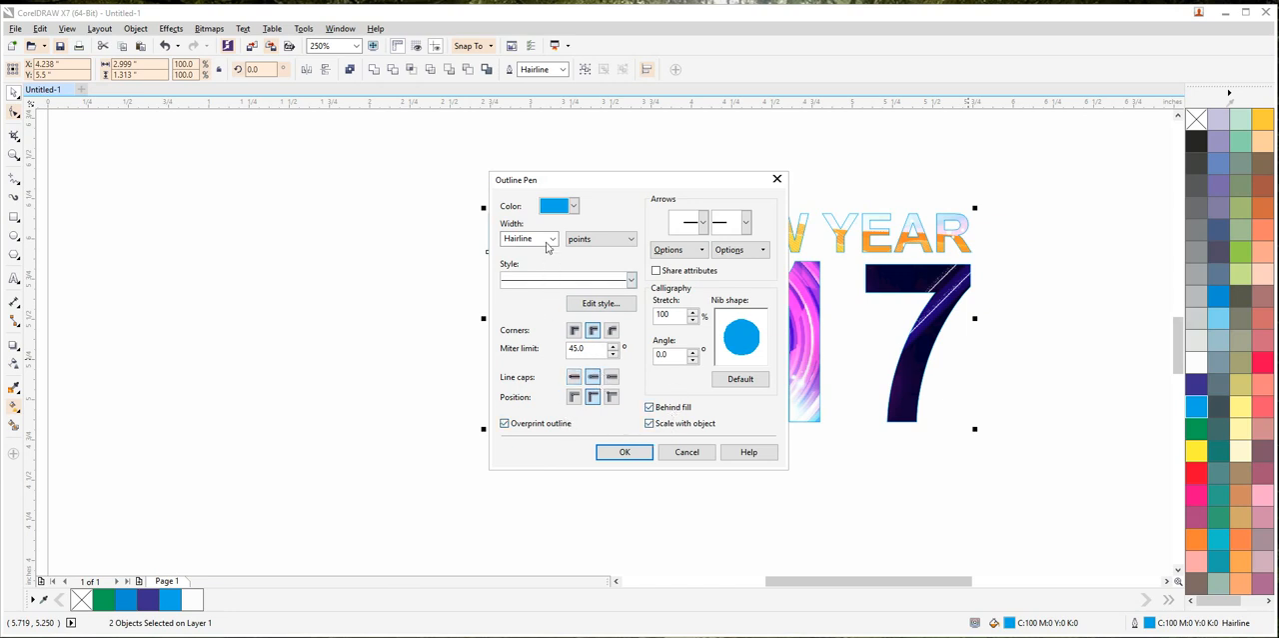
left_click(551, 239)
left_click(512, 322)
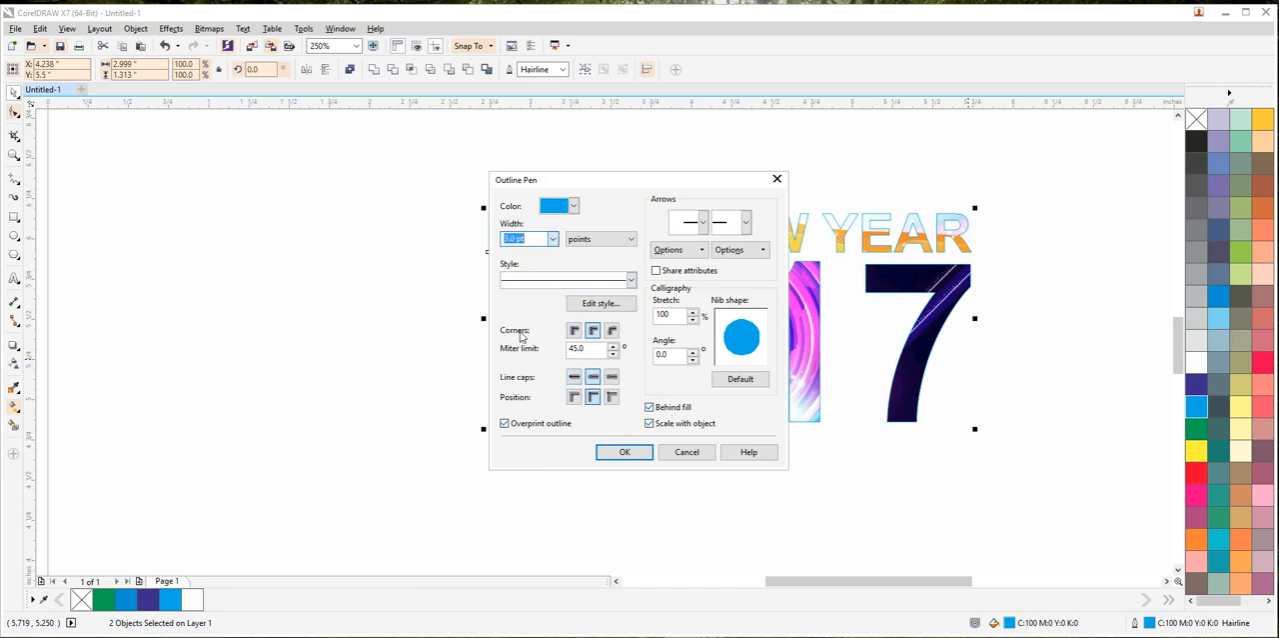
left_click(627, 452)
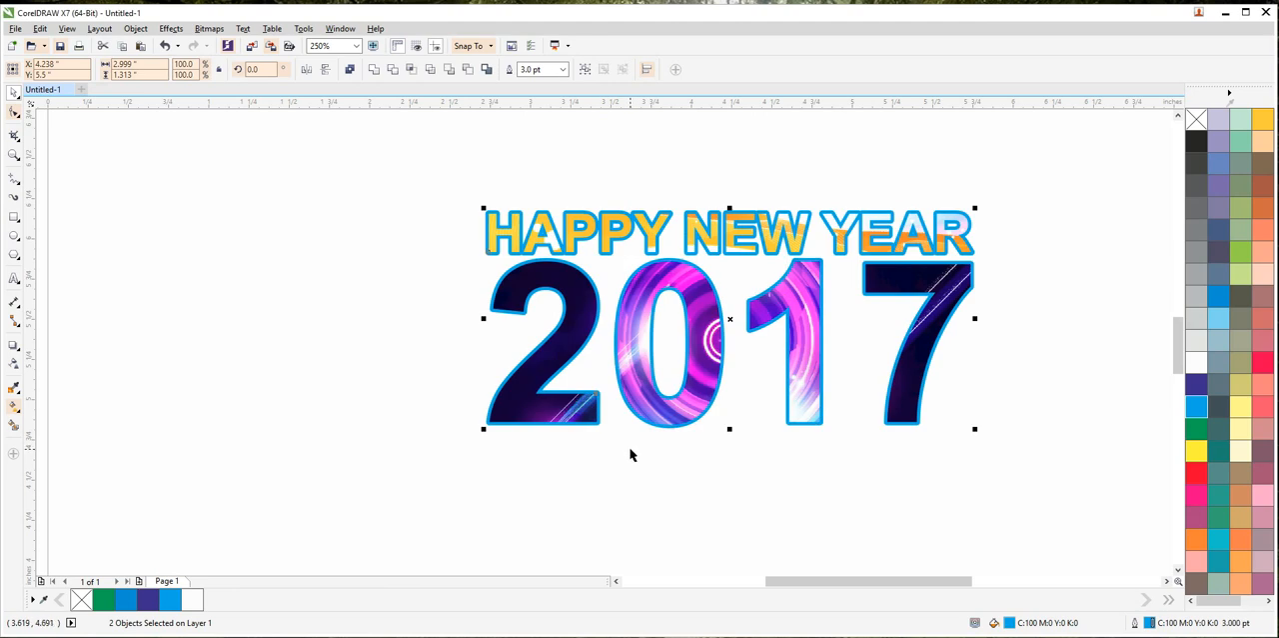
left_click(563, 69)
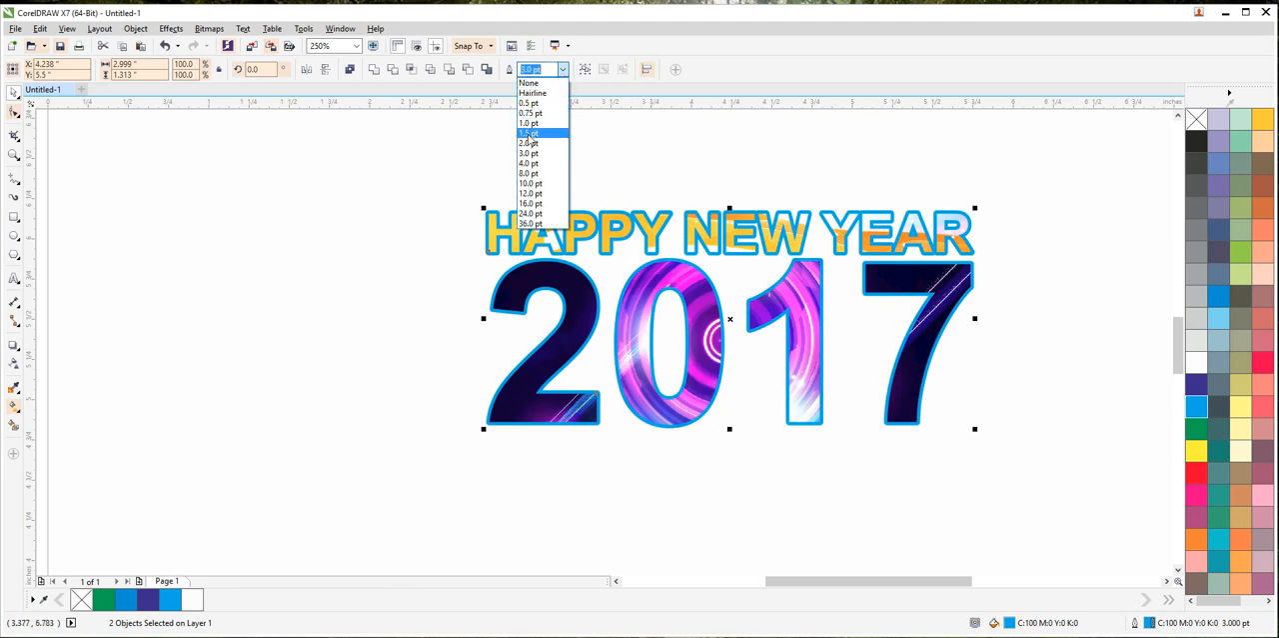
left_click(528, 142)
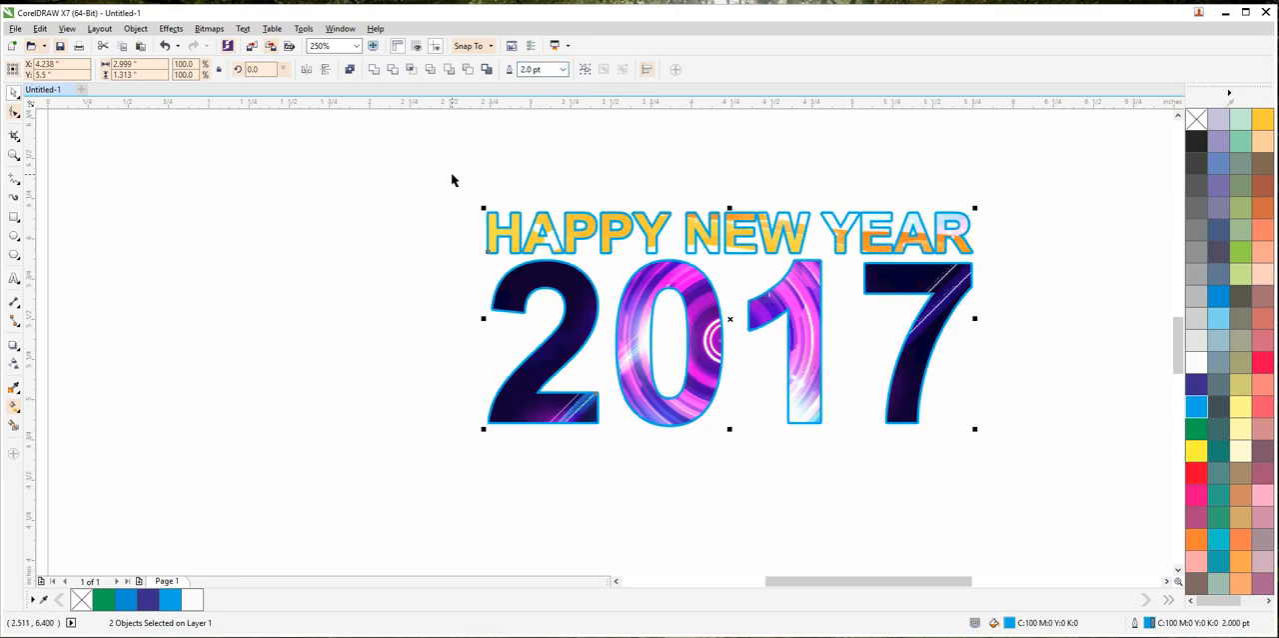
Step: Duplicate HAPPY NEW YEAR and 2017 below the originals and weld the copies into one object
left_click_drag(628, 242, 622, 471)
right_click(623, 471)
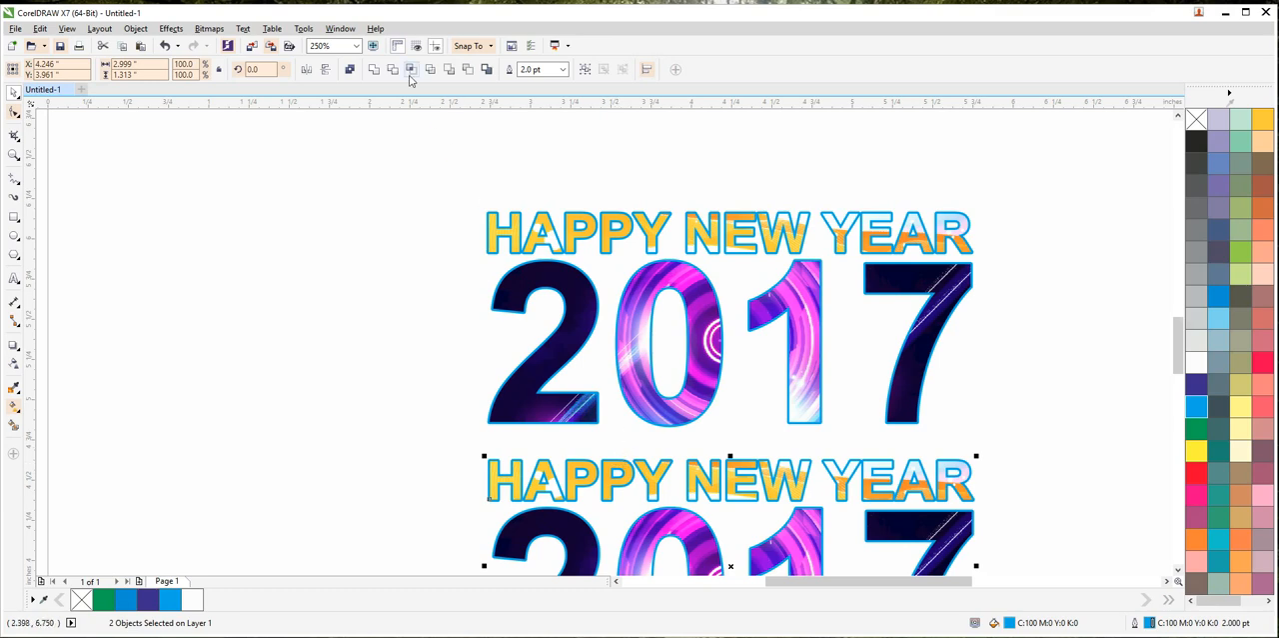
left_click(373, 70)
scroll(343, 293, "down", 4)
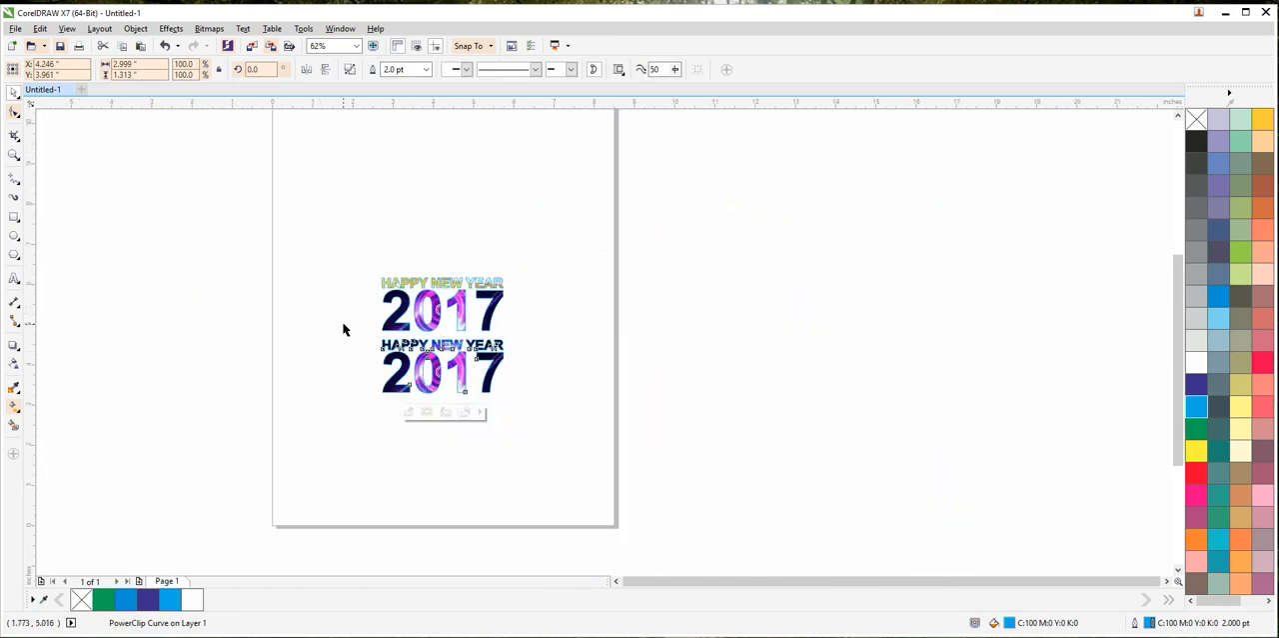
left_click(343, 329)
scroll(400, 345, "up", 4)
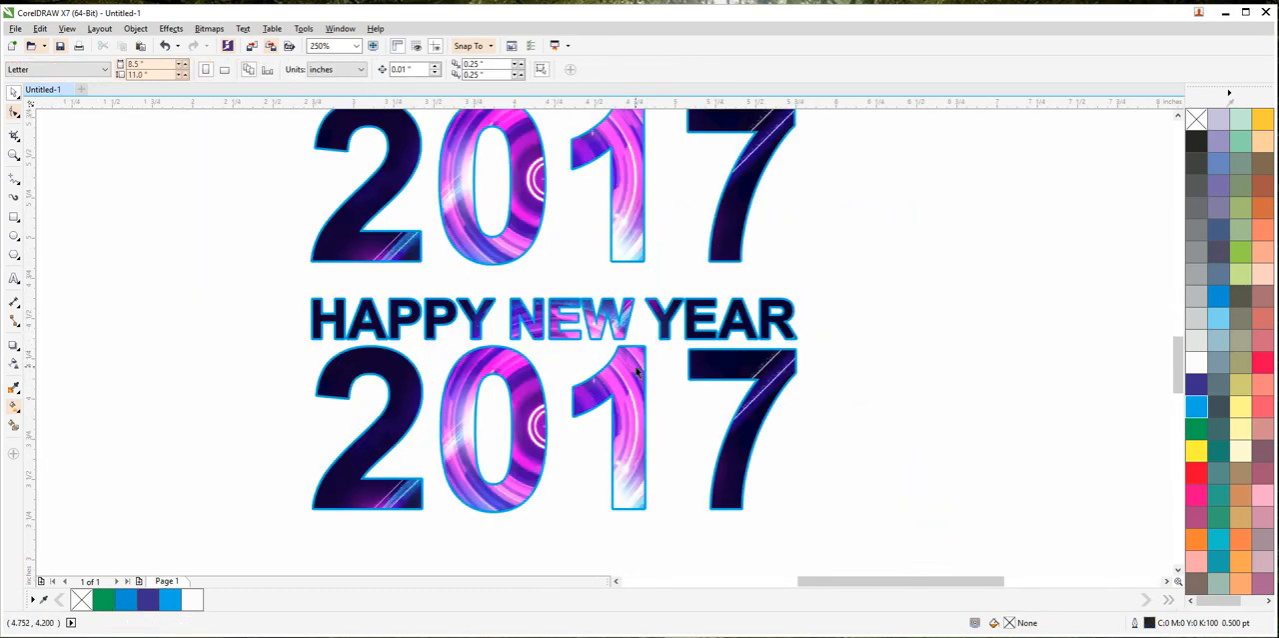
Step: Remove the outline from the welded lettering and place a duplicate of it directly to its left
left_click(636, 372)
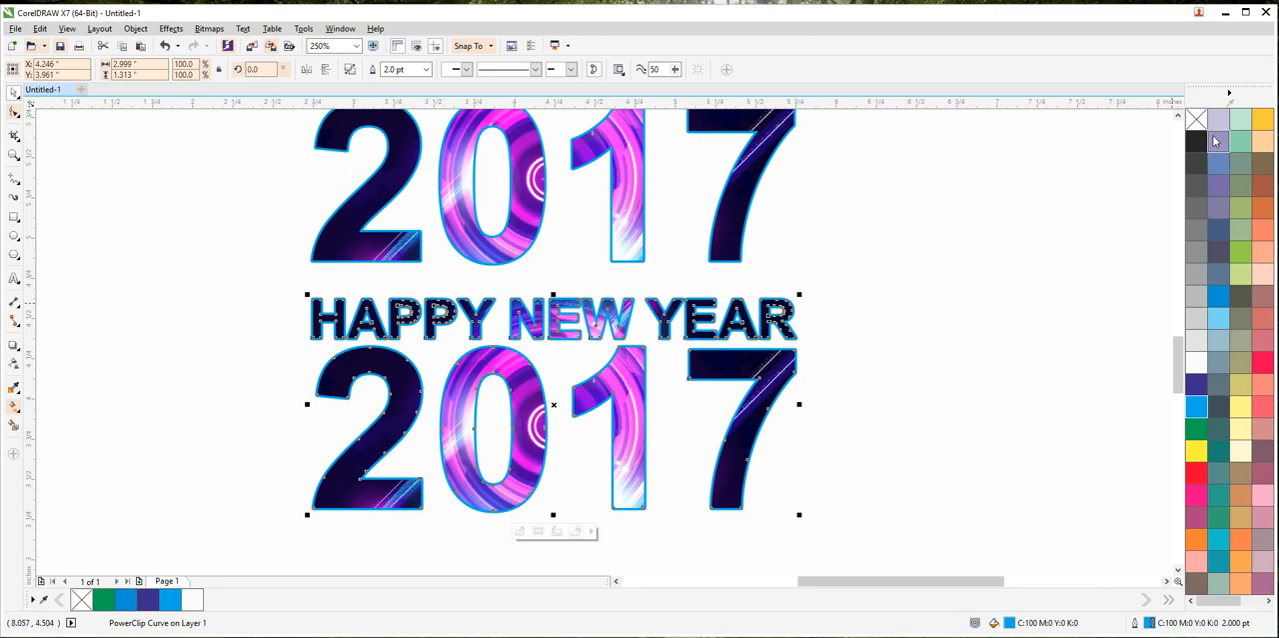
right_click(1196, 119)
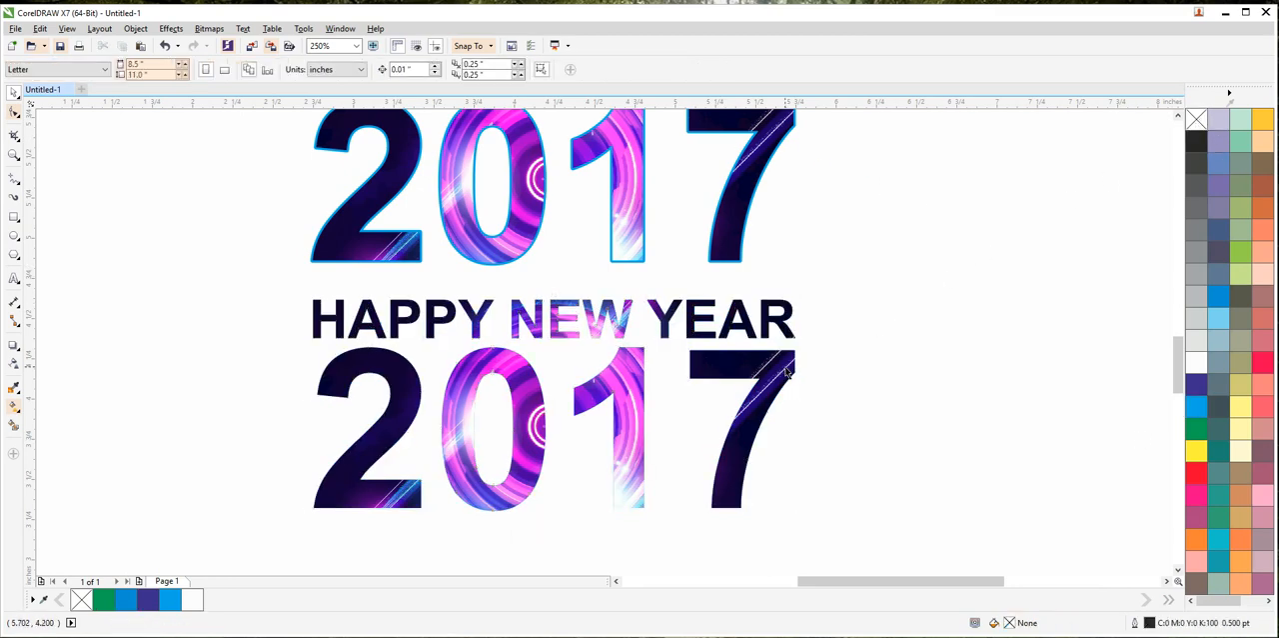
left_click_drag(787, 372, 283, 371)
scroll(512, 400, "down", 2)
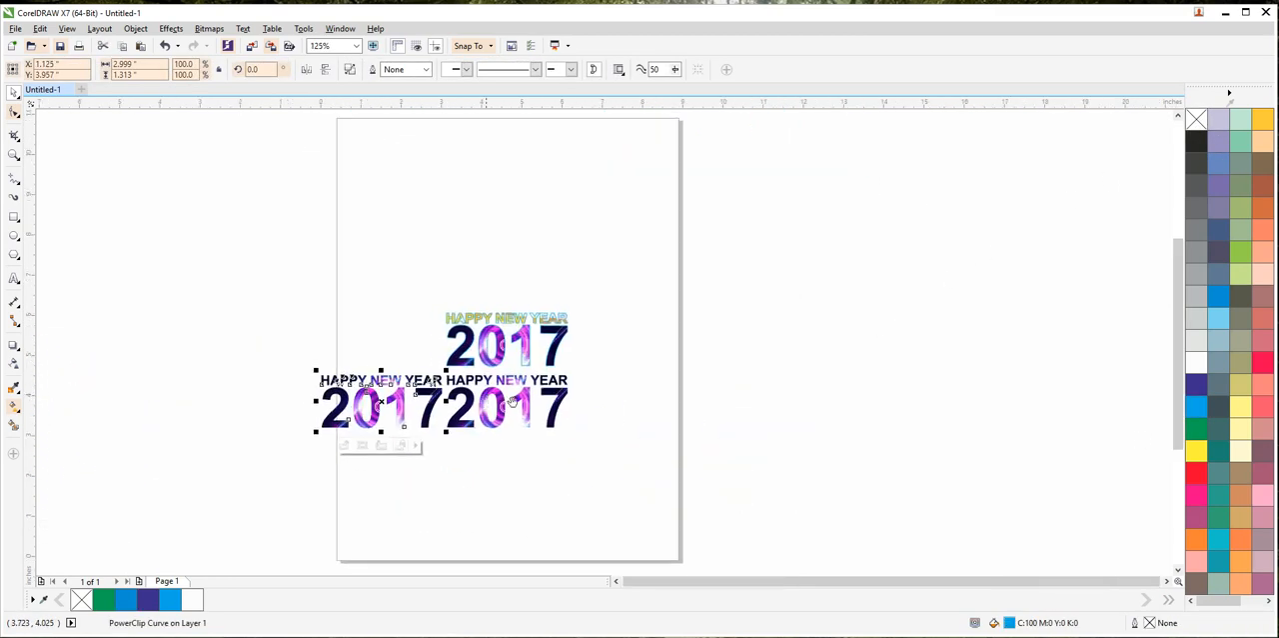
Step: Delete the original outlined lettering and move the duplicate into its place above the other welded lettering
left_click_drag(511, 401, 896, 397)
left_click_drag(793, 400, 662, 328)
left_click_drag(773, 259, 977, 388)
key("Delete")
left_click_drag(692, 331, 897, 330)
scroll(932, 330, "up", 2)
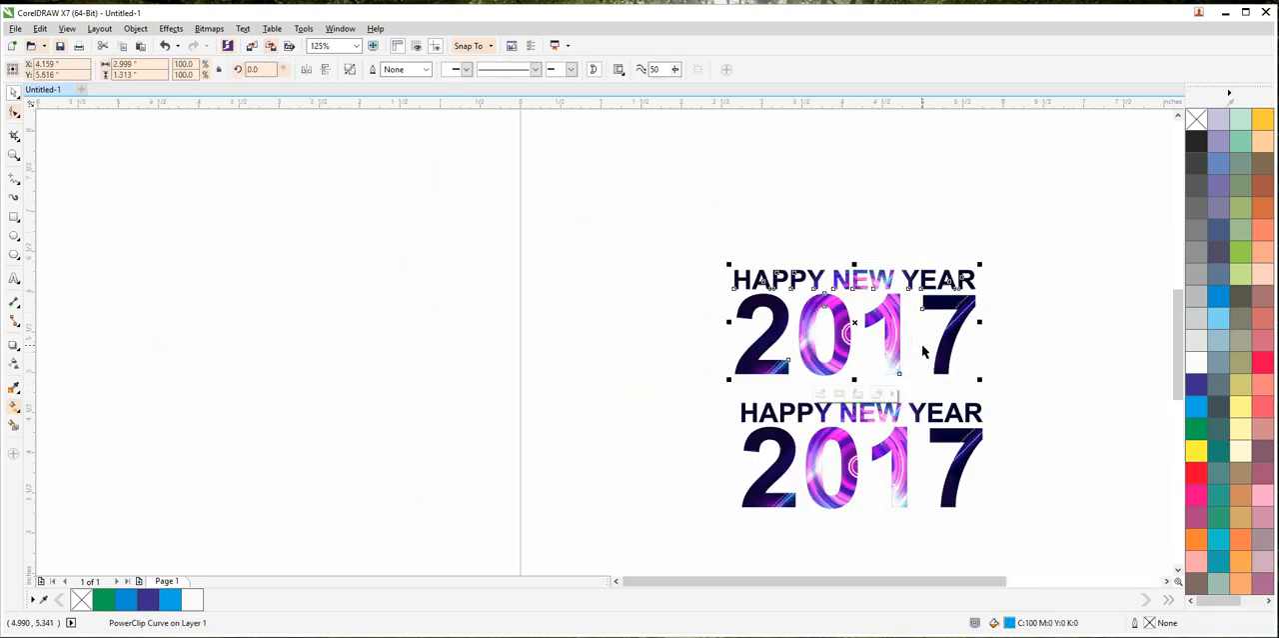
Step: Give the upper lettering a white 1.5 pt outline with rounded corners and caps, behind the fill and scaling with the object
left_click(1005, 391)
left_click(943, 422)
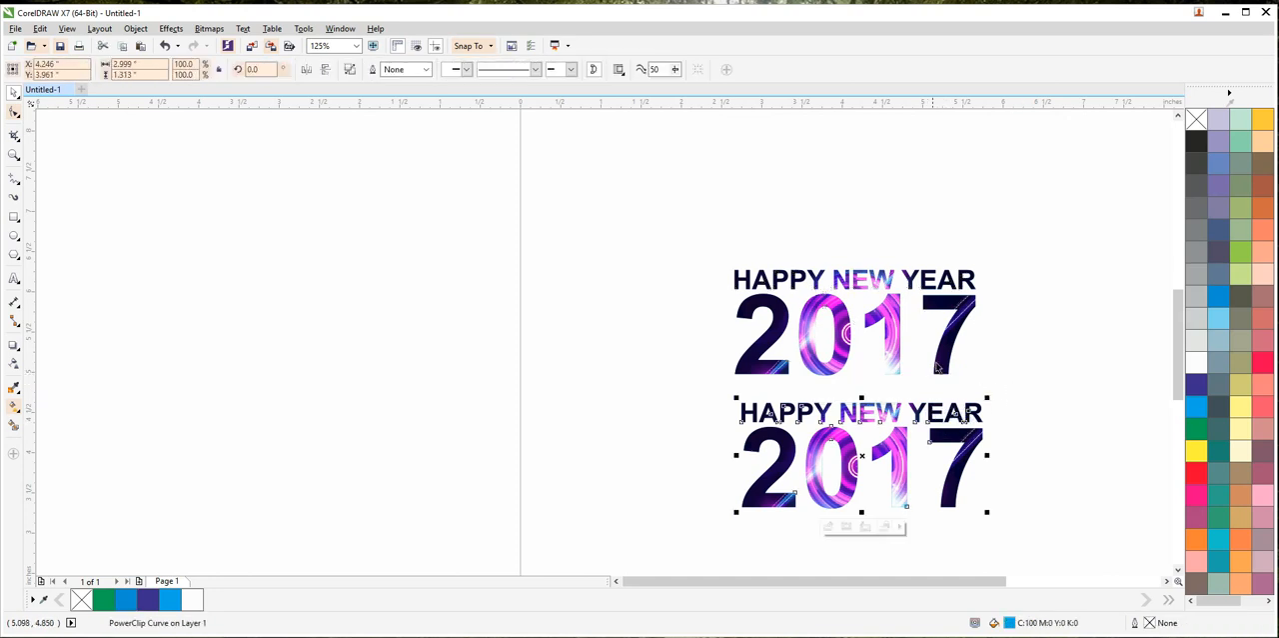
left_click(955, 317)
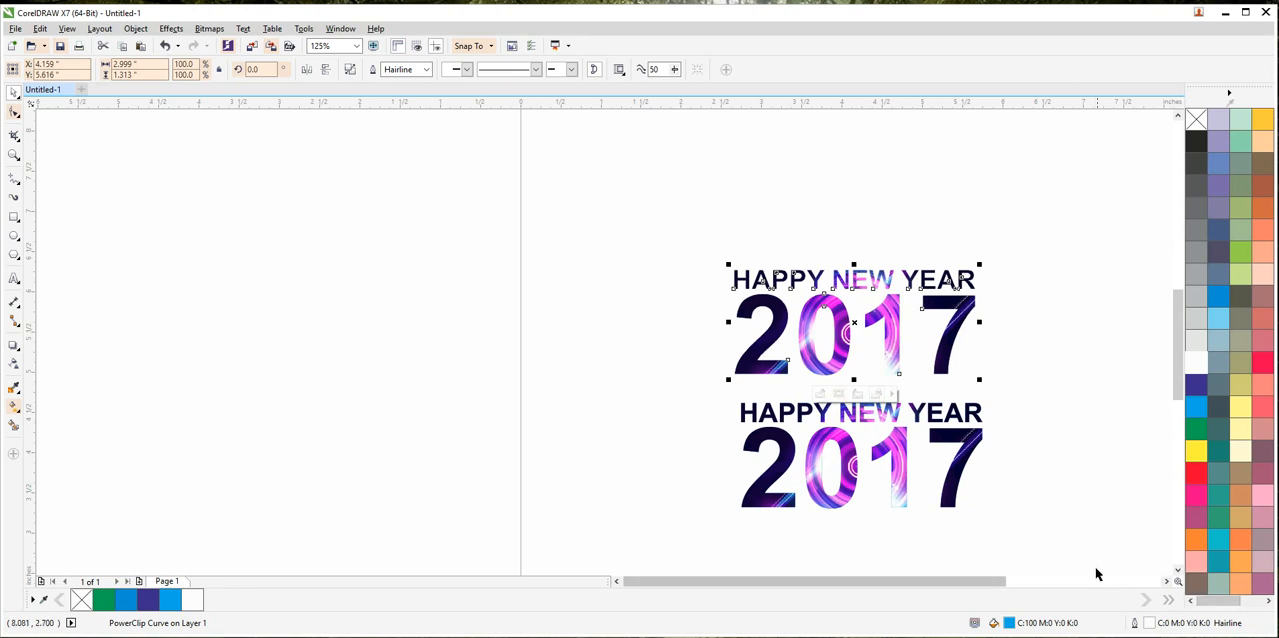
key("F12")
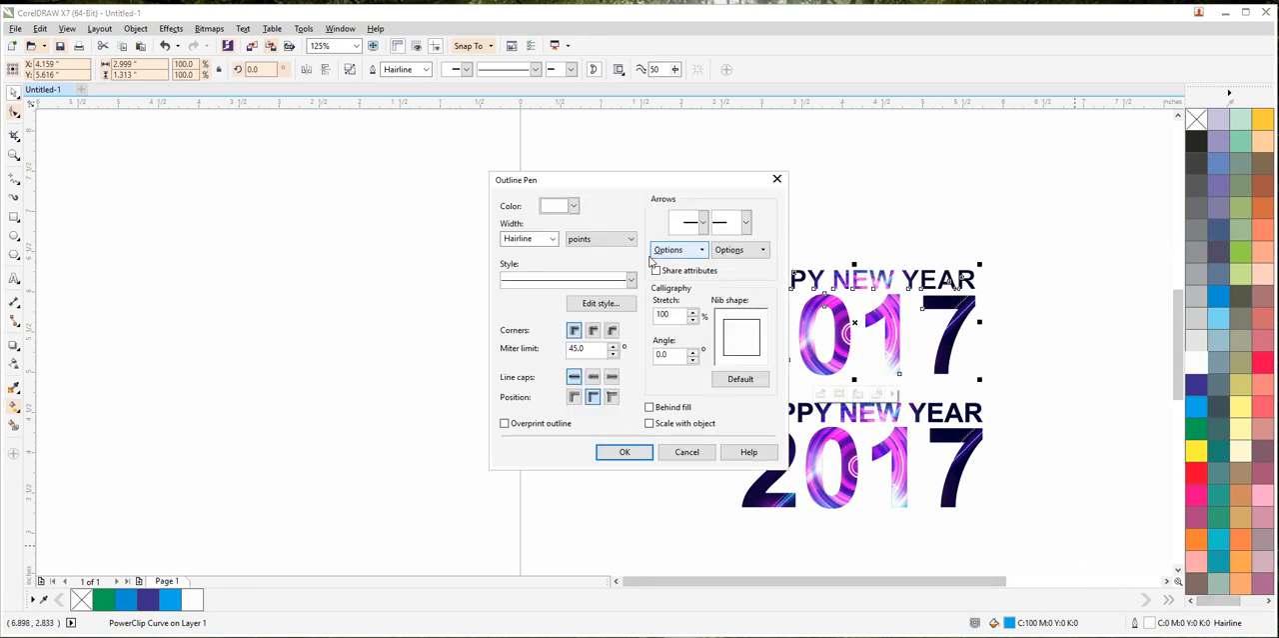
left_click(552, 239)
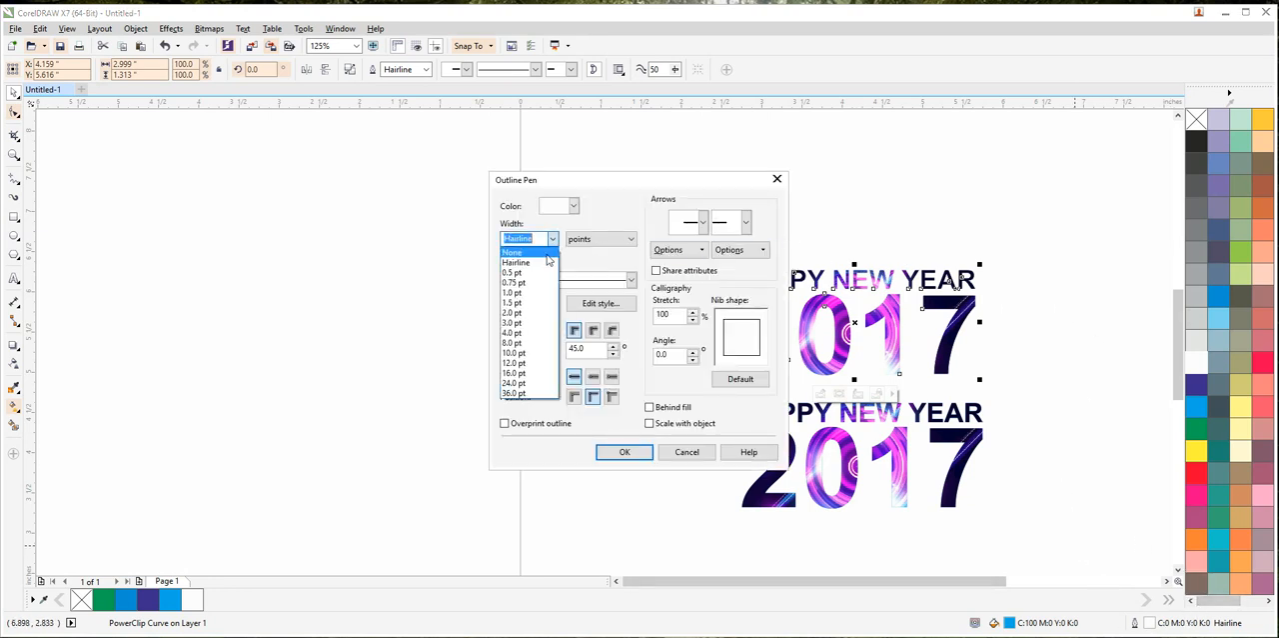
left_click(511, 302)
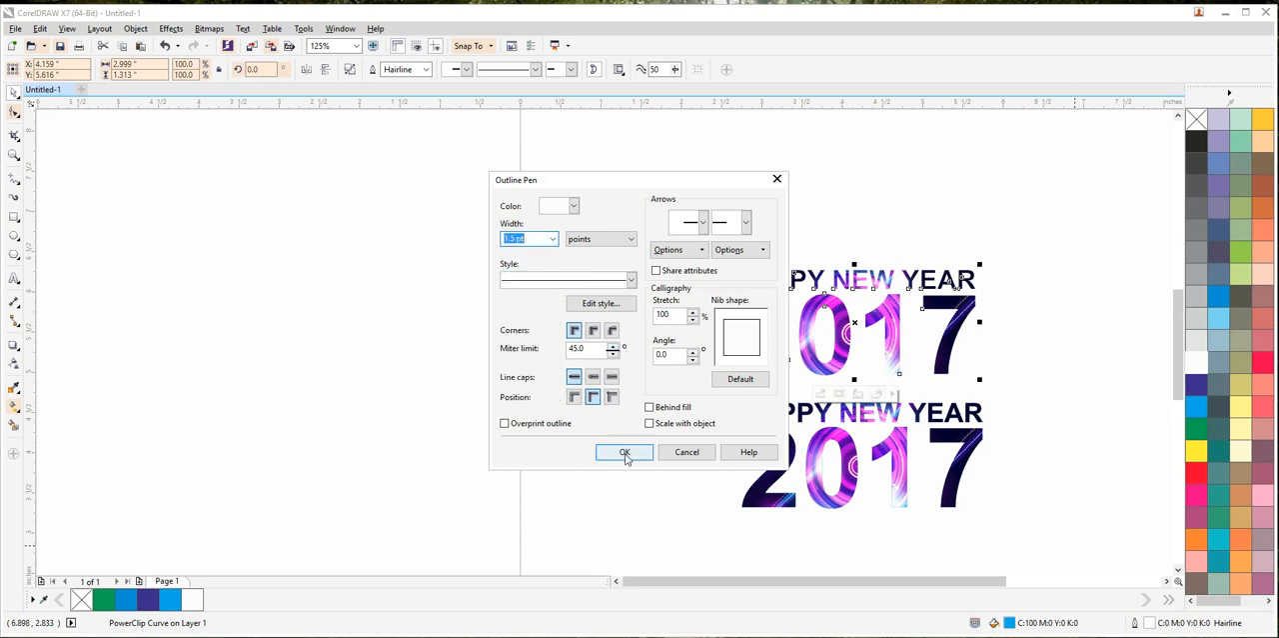
left_click(660, 408)
left_click(661, 422)
left_click(594, 376)
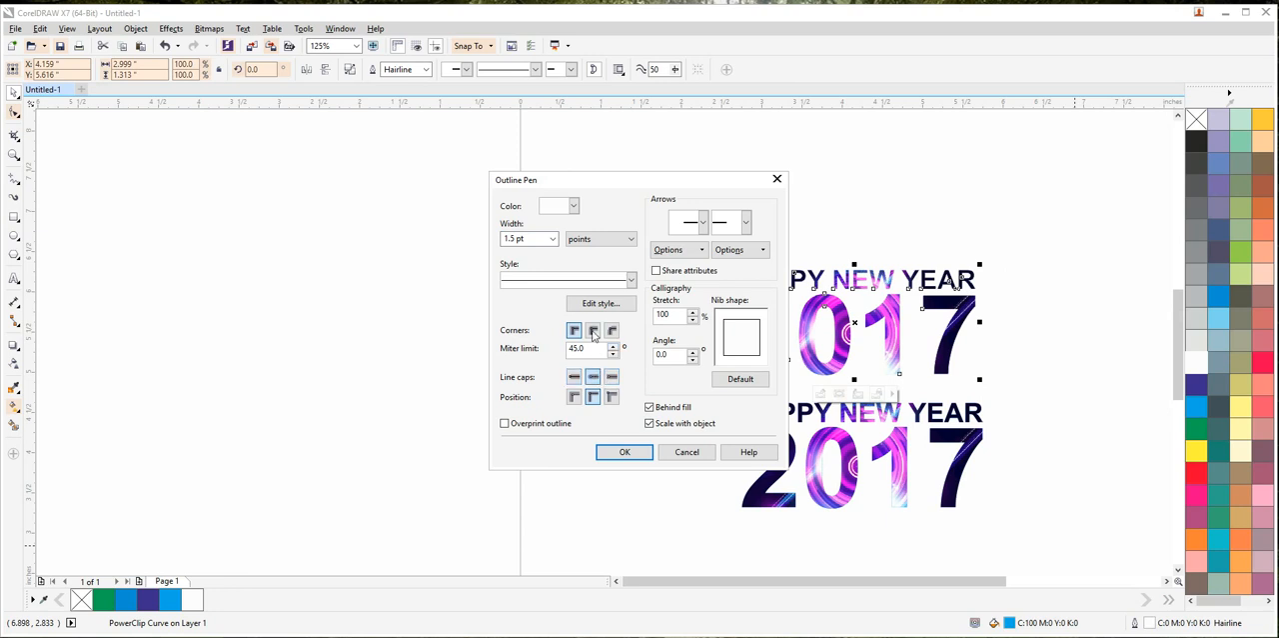
left_click(593, 330)
left_click(623, 451)
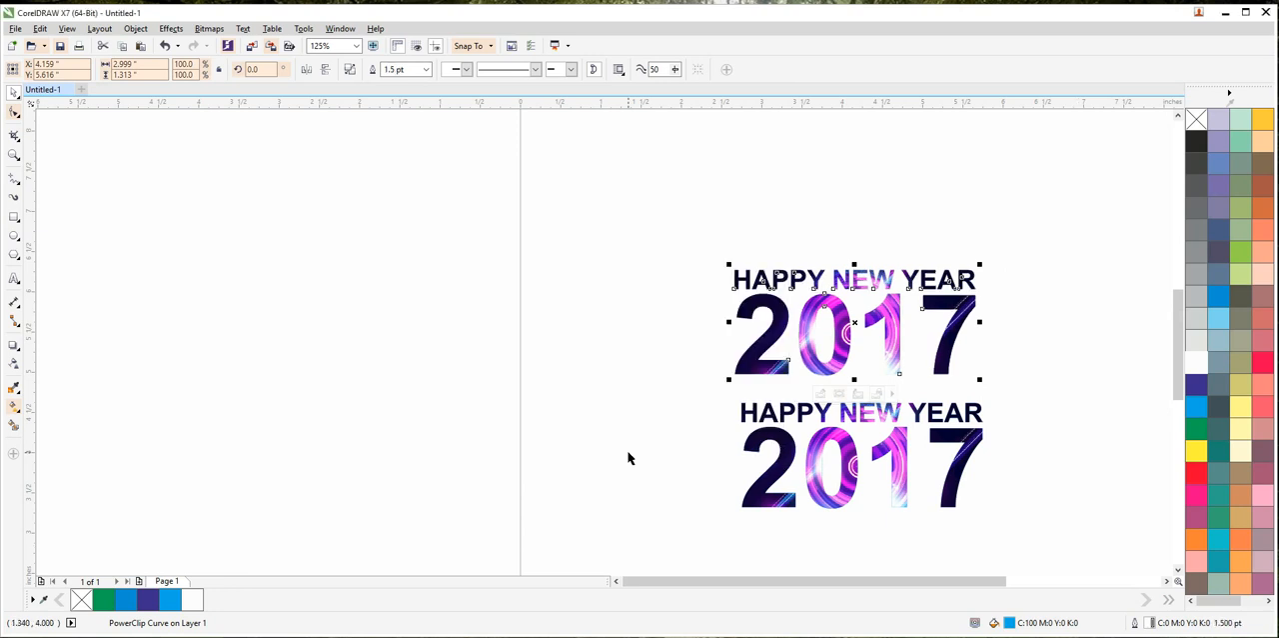
Step: Convert the lower lettering to a 300 dpi CMYK bitmap with anti-aliasing and a transparent background
left_click(660, 456)
left_click(792, 459)
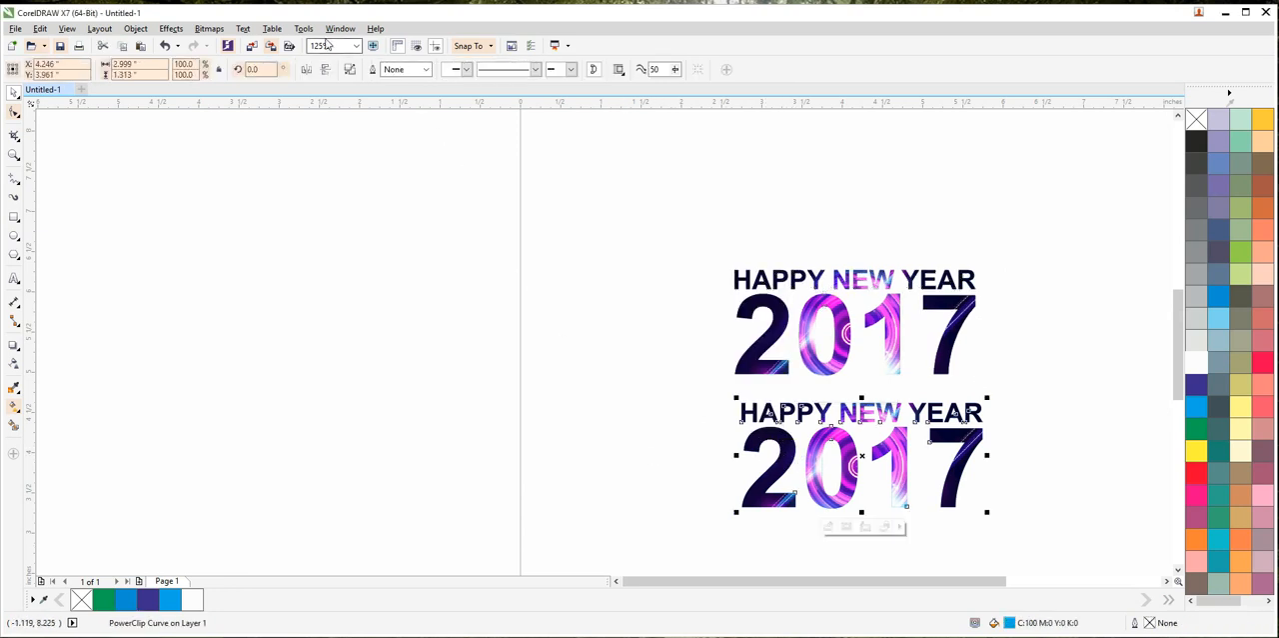
left_click(211, 29)
left_click(229, 43)
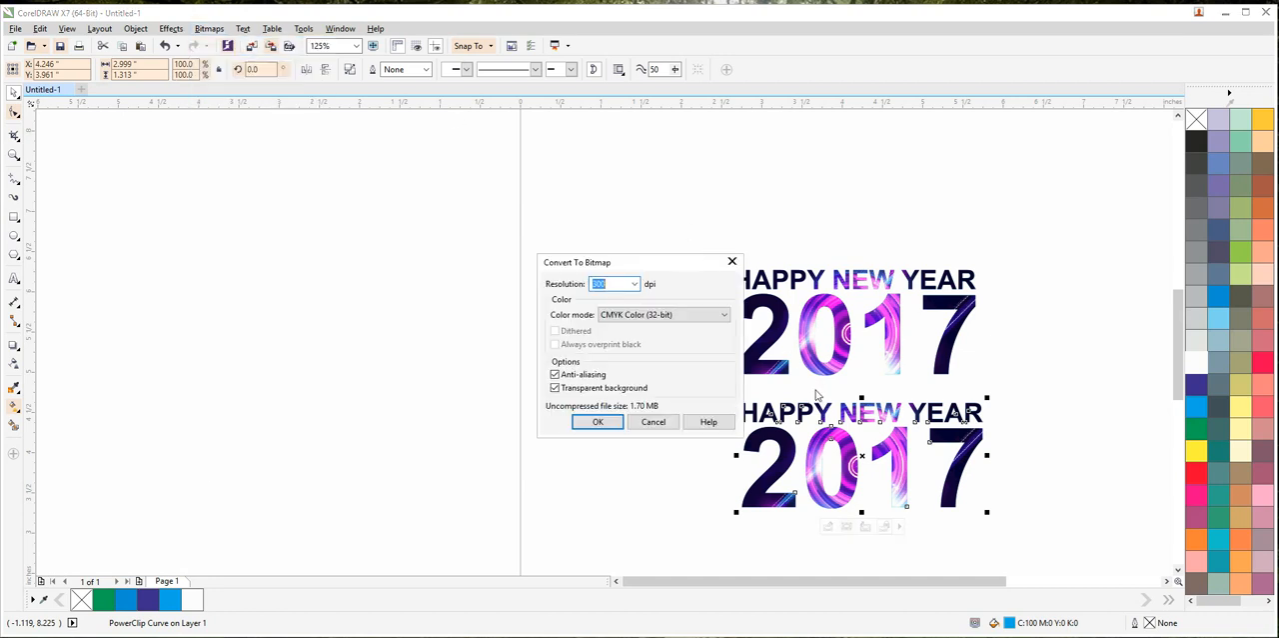
left_click(617, 416)
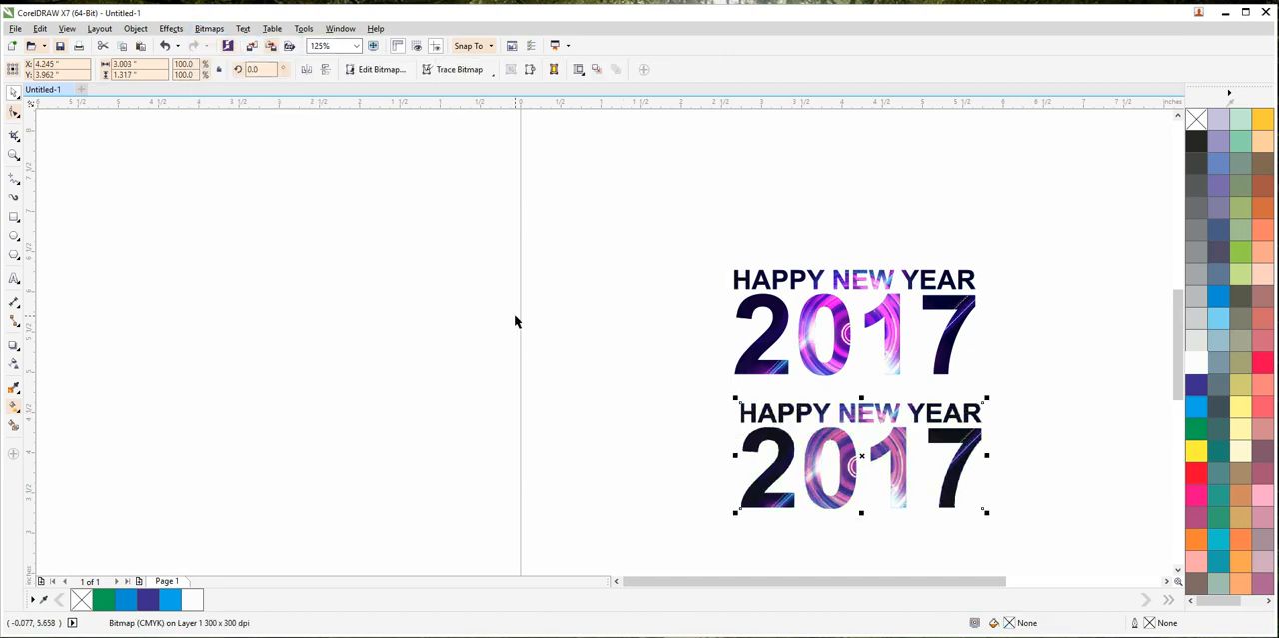
Step: Edit the bitmap in Corel PHOTO-PAINT, apply the Plastic texture with highlight 91, depth 5 and smoothness 96, and save it back
left_click(386, 69)
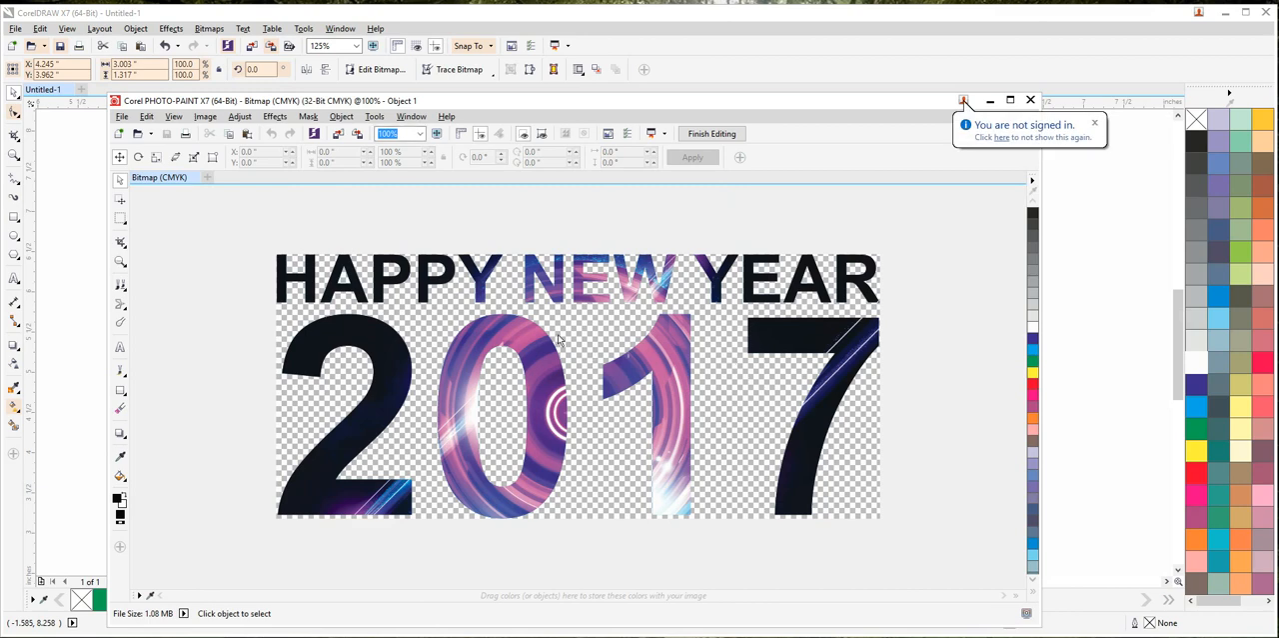
left_click(275, 116)
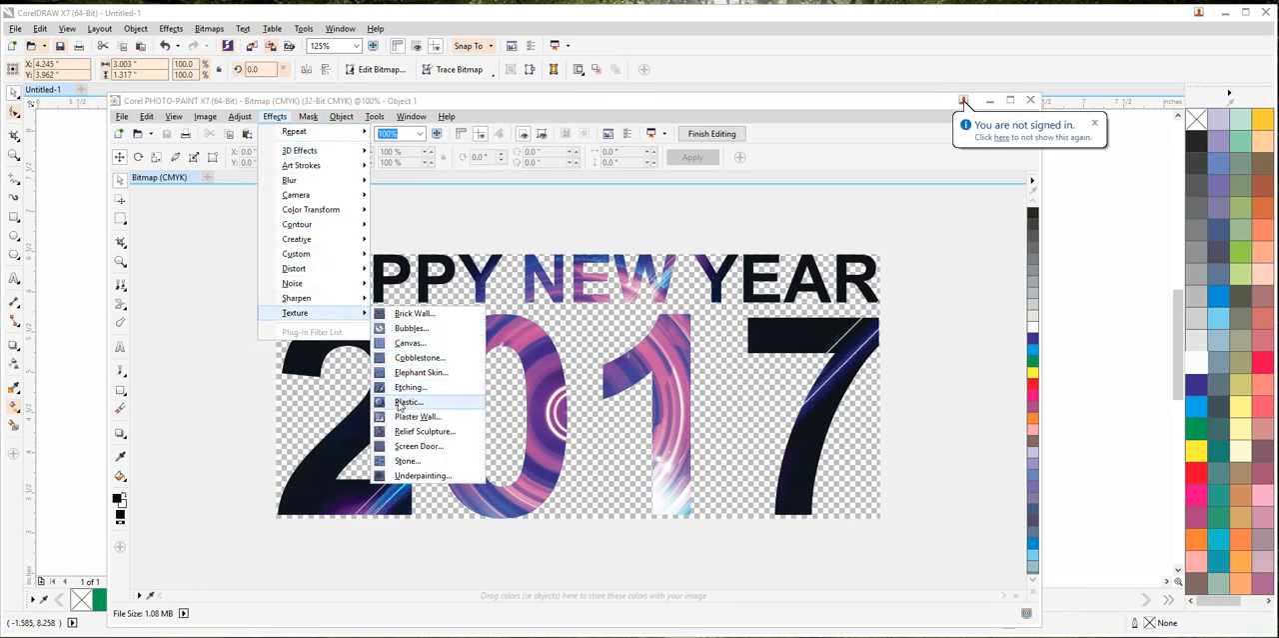
left_click(414, 403)
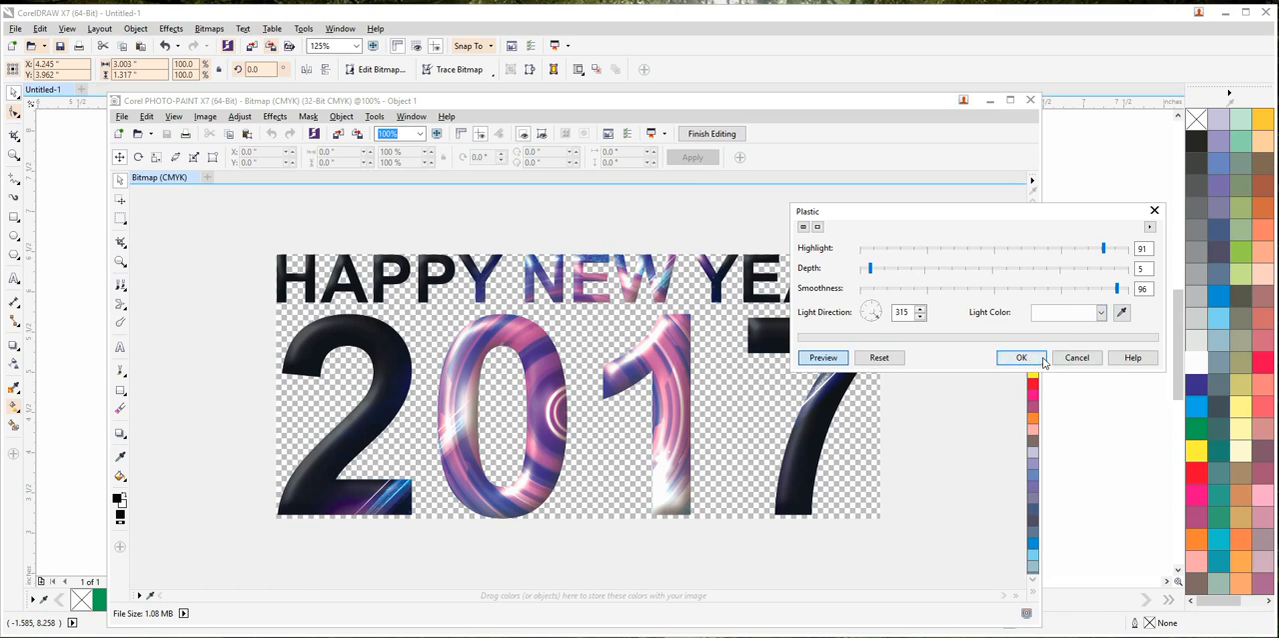
left_click(1022, 357)
left_click(1032, 102)
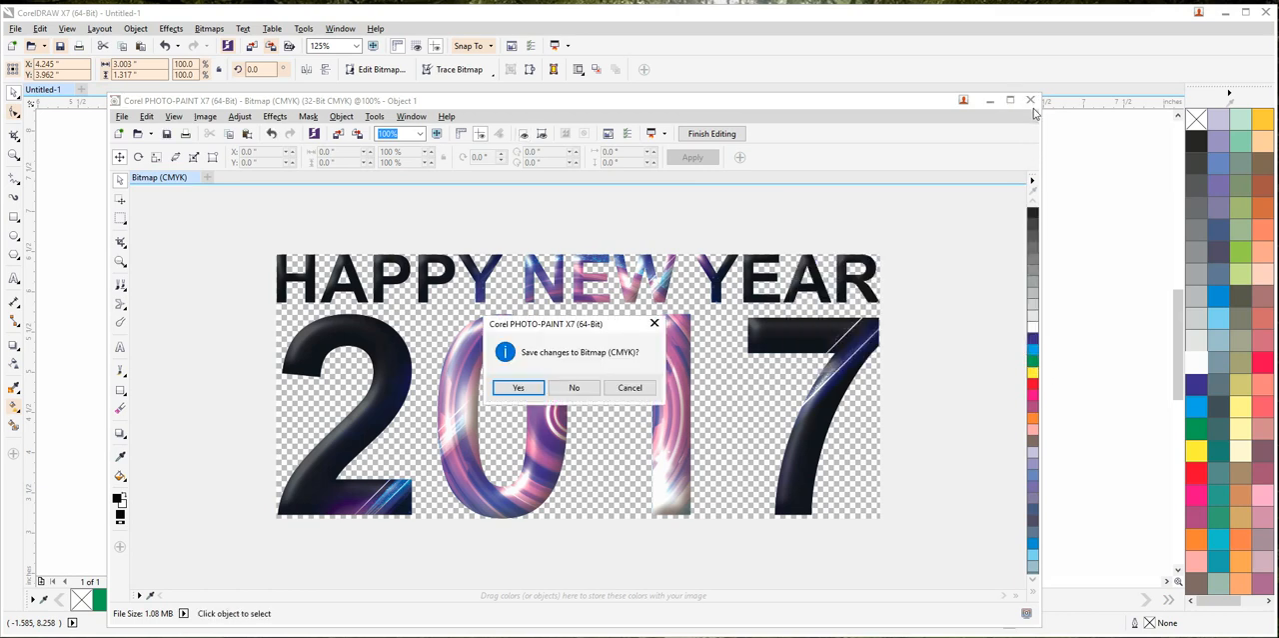
left_click(518, 389)
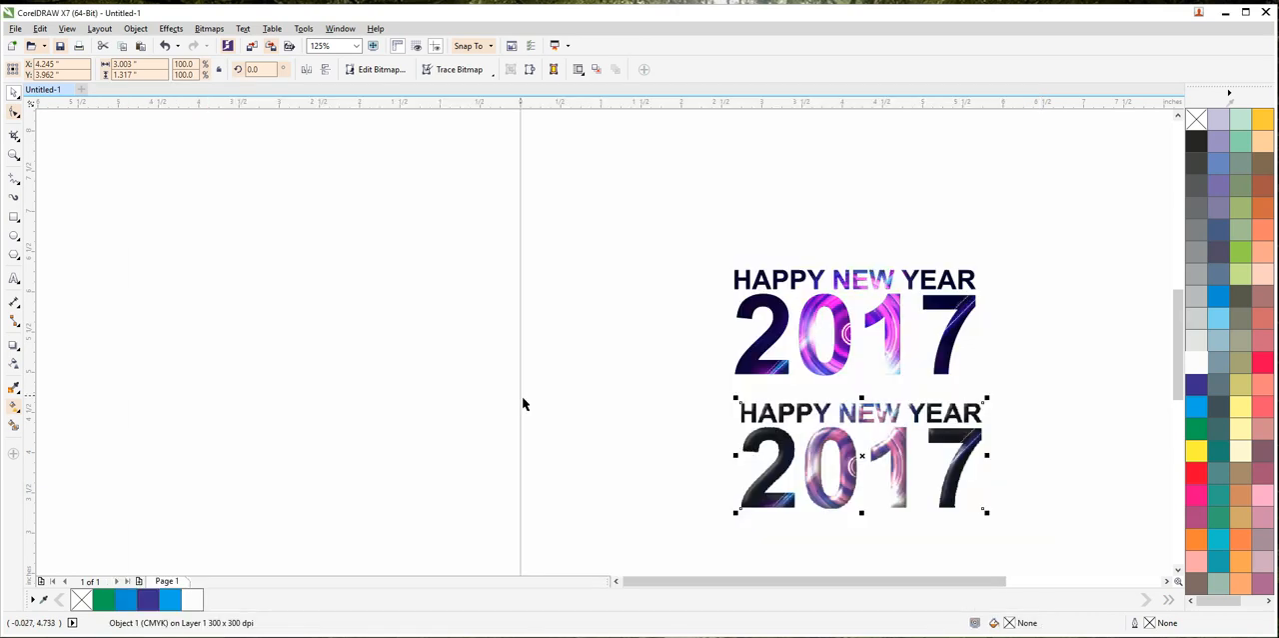
Step: PowerClip the plastic-textured bitmap inside the upper white-outlined lettering
left_click(171, 28)
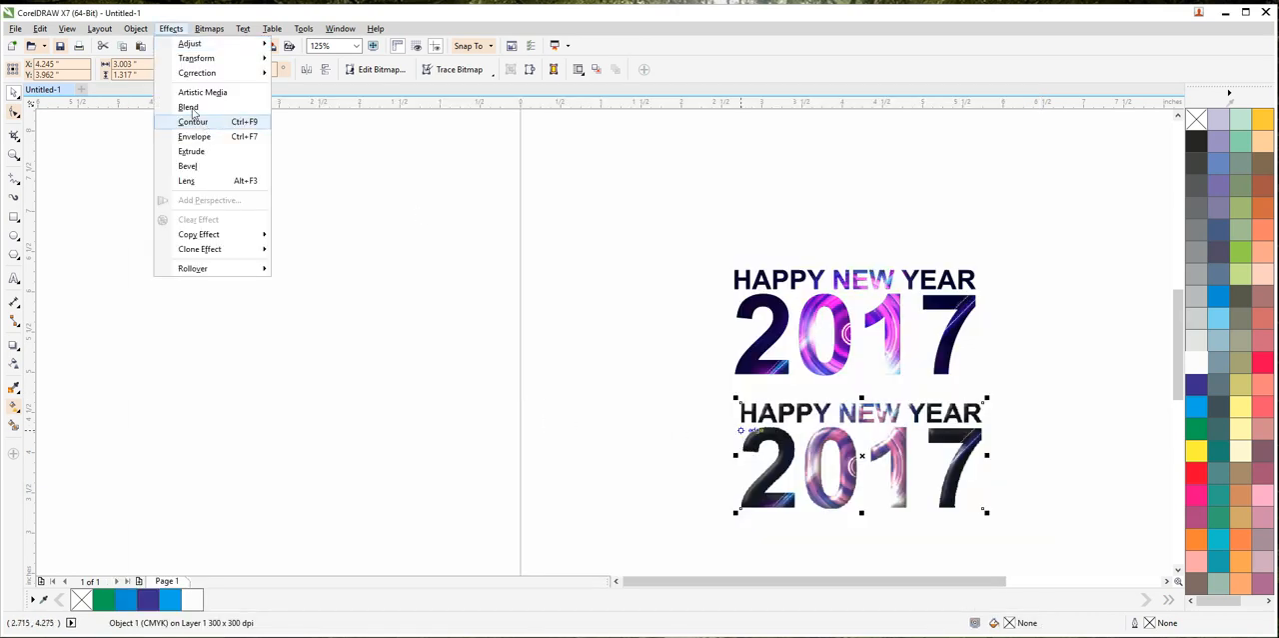
mouse_move(135, 28)
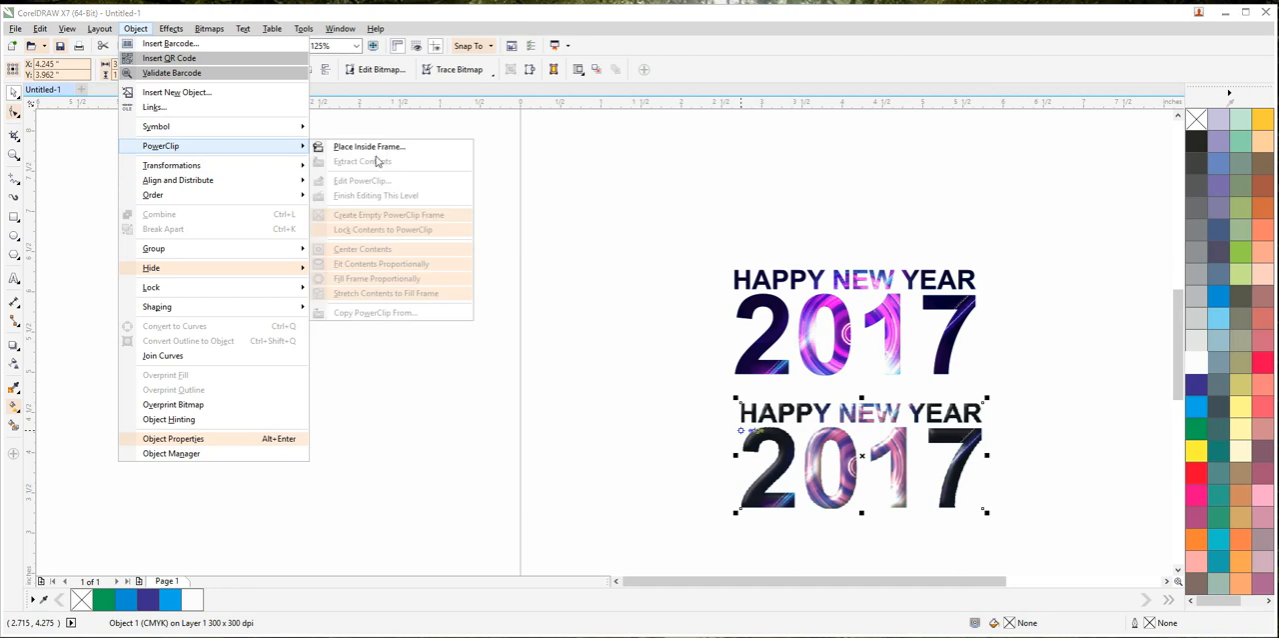
left_click(362, 143)
left_click(767, 317)
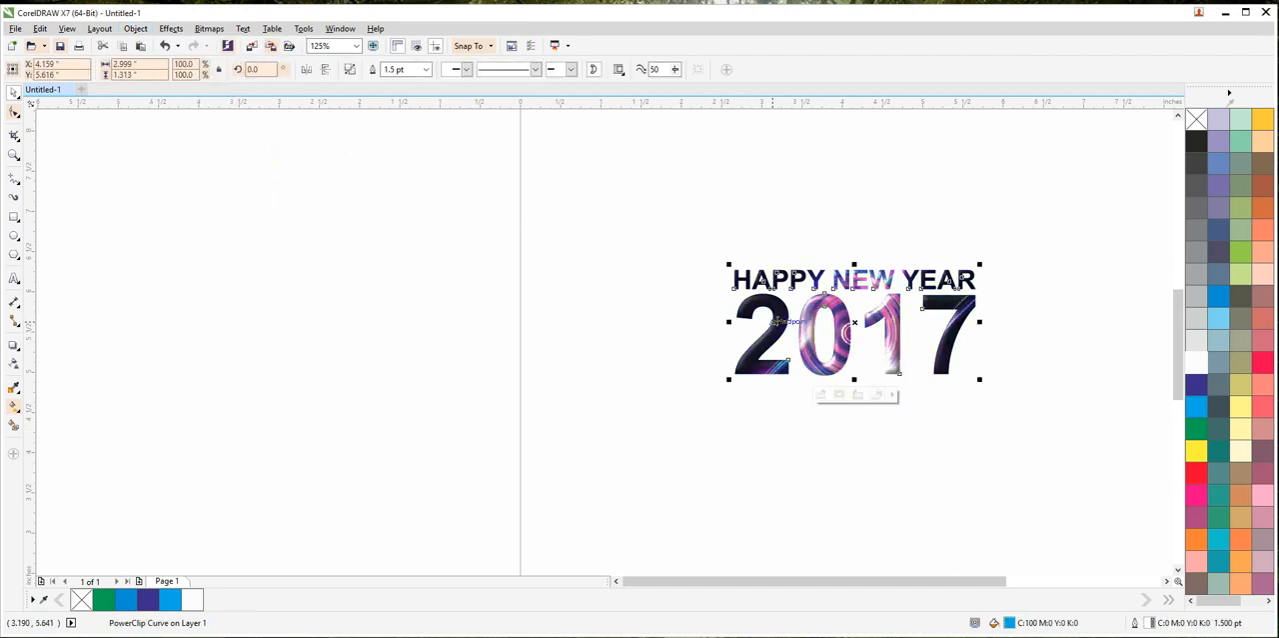
left_click(690, 343)
Step: Apply a drop shadow to the whole HAPPY NEW YEAR 2017 lettering and set its feathering to 4
scroll(943, 326, "up", 2)
left_click(943, 326)
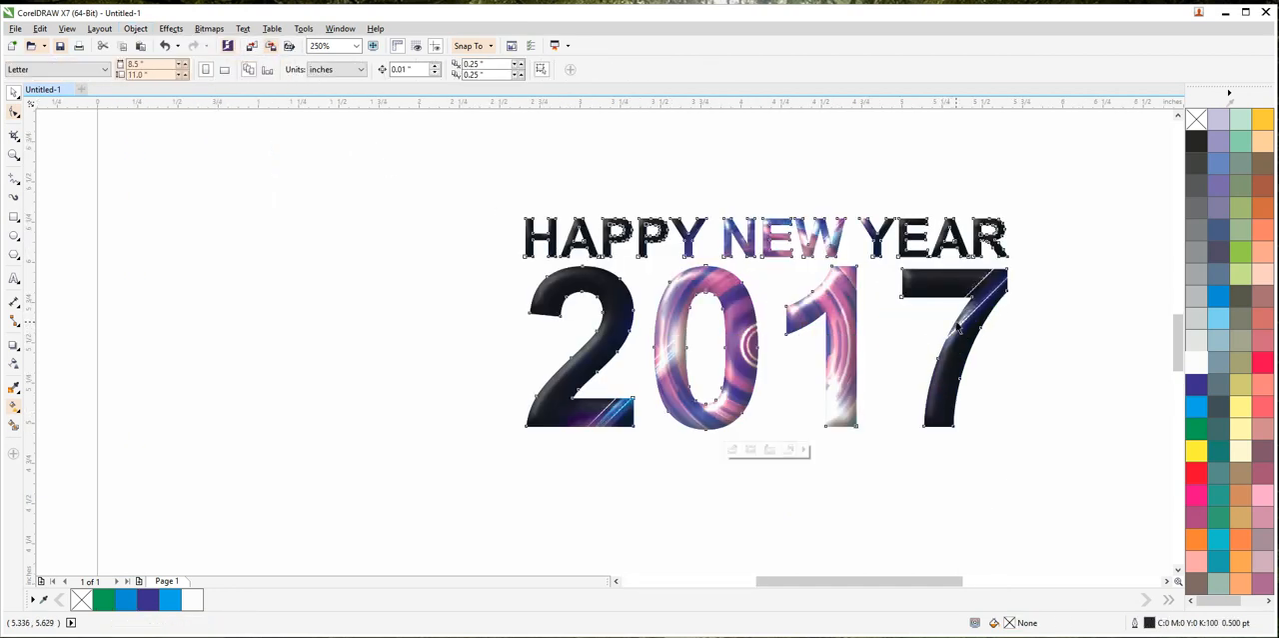
left_click(14, 343)
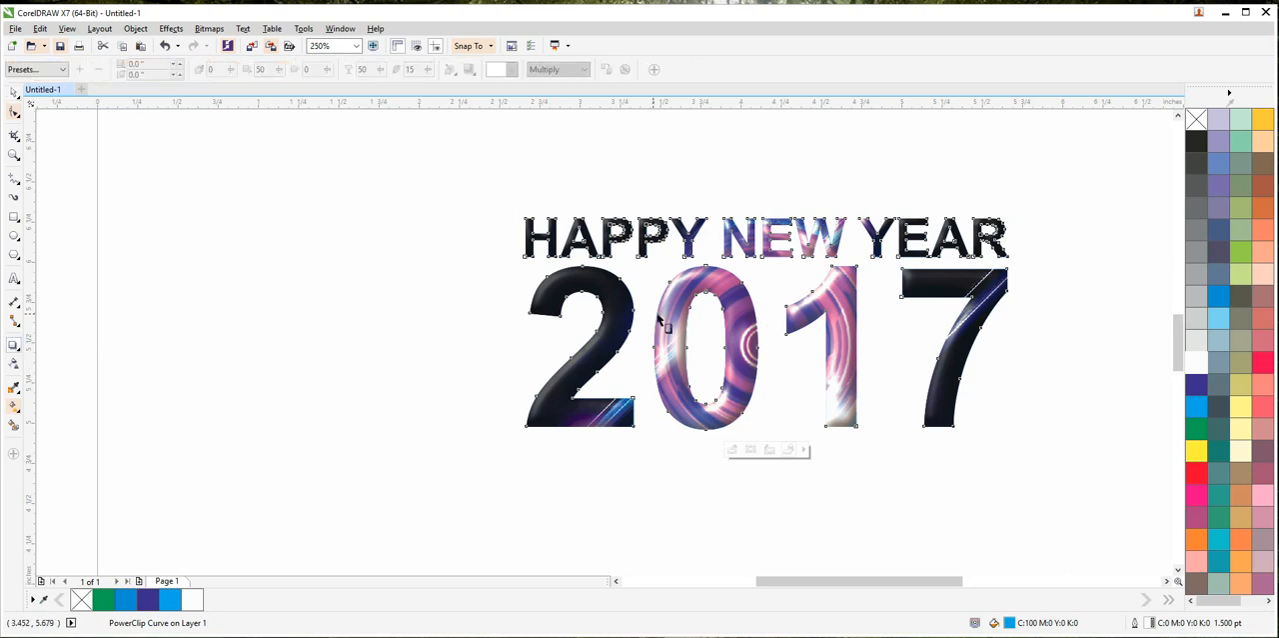
left_click_drag(678, 307, 765, 323)
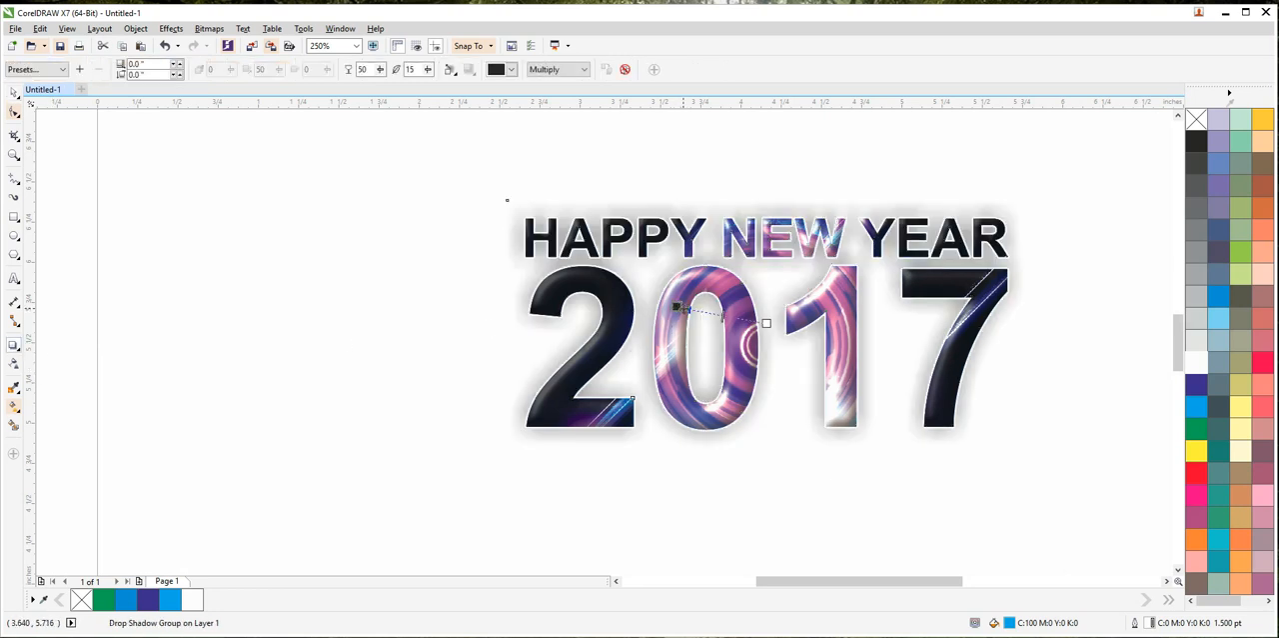
double_click(409, 69)
type("4")
key("Return")
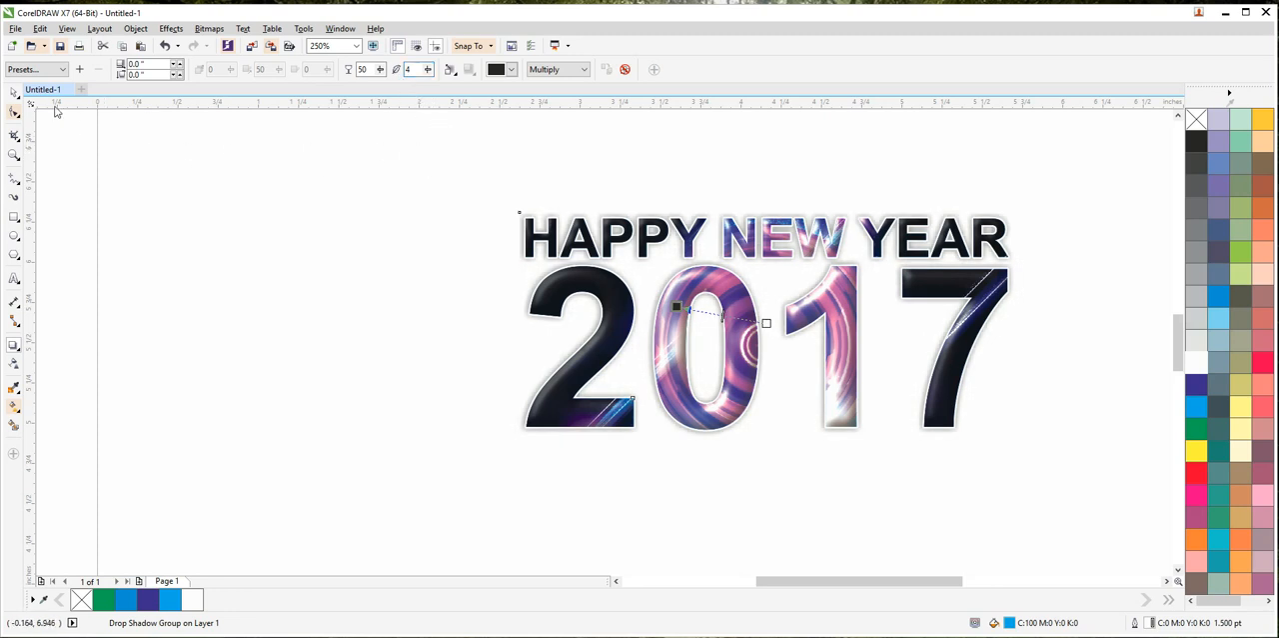
left_click(12, 92)
left_click(417, 279)
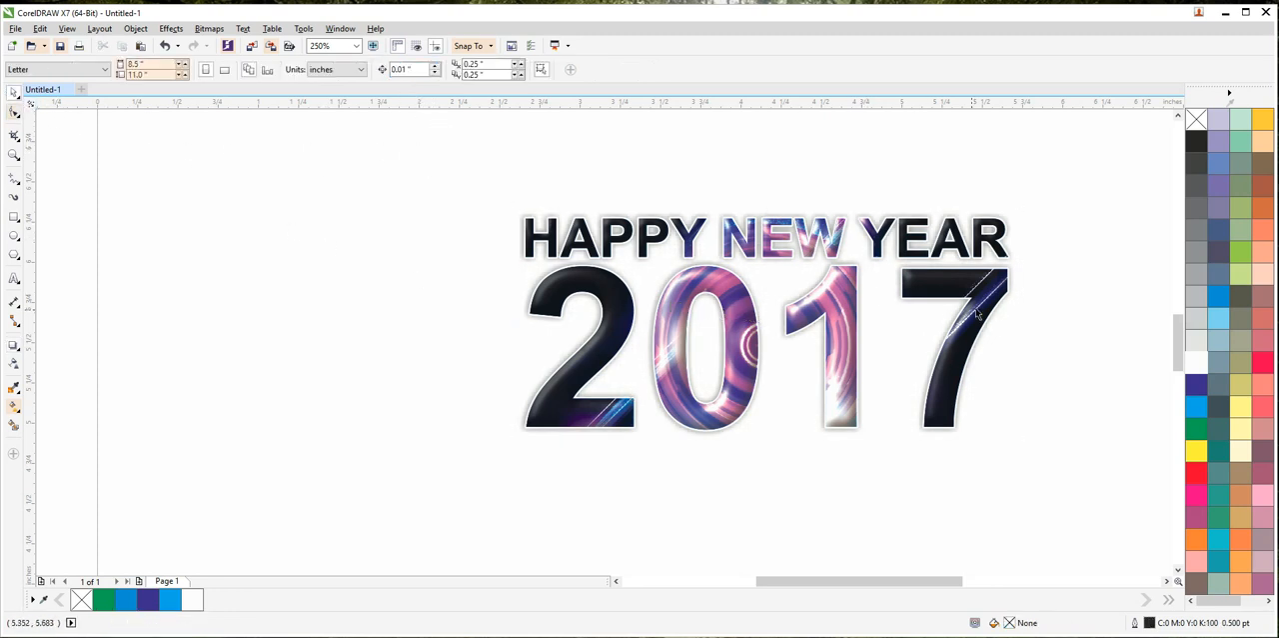
scroll(977, 315, "up", 4)
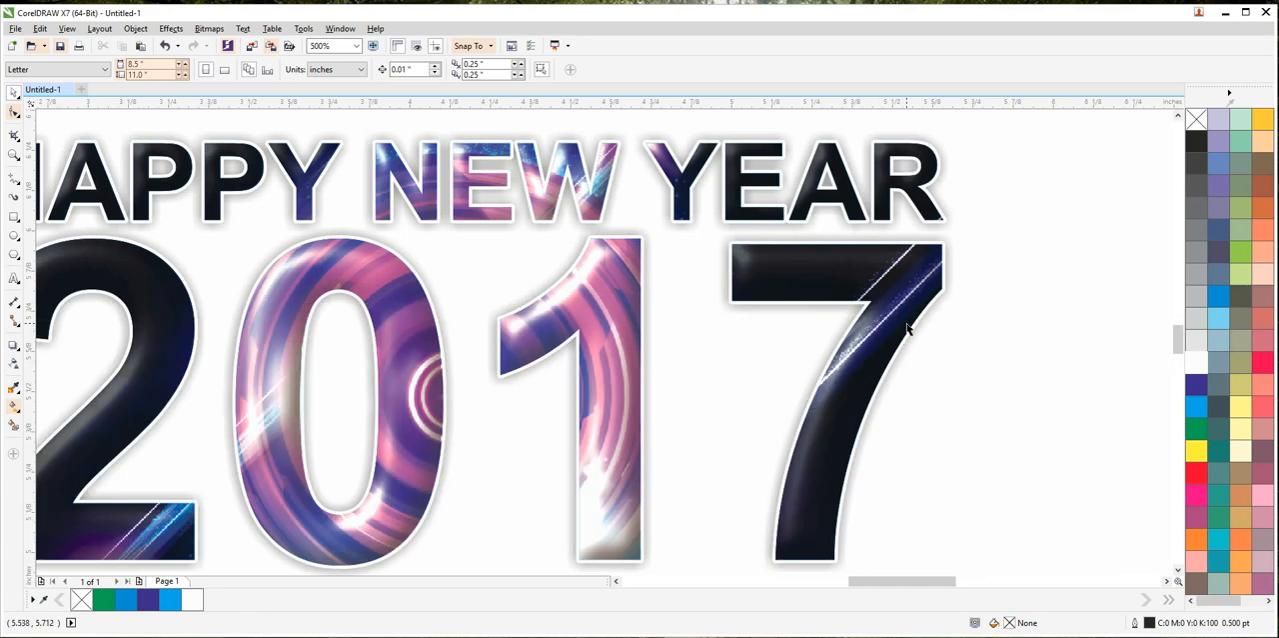
scroll(907, 328, "down", 4)
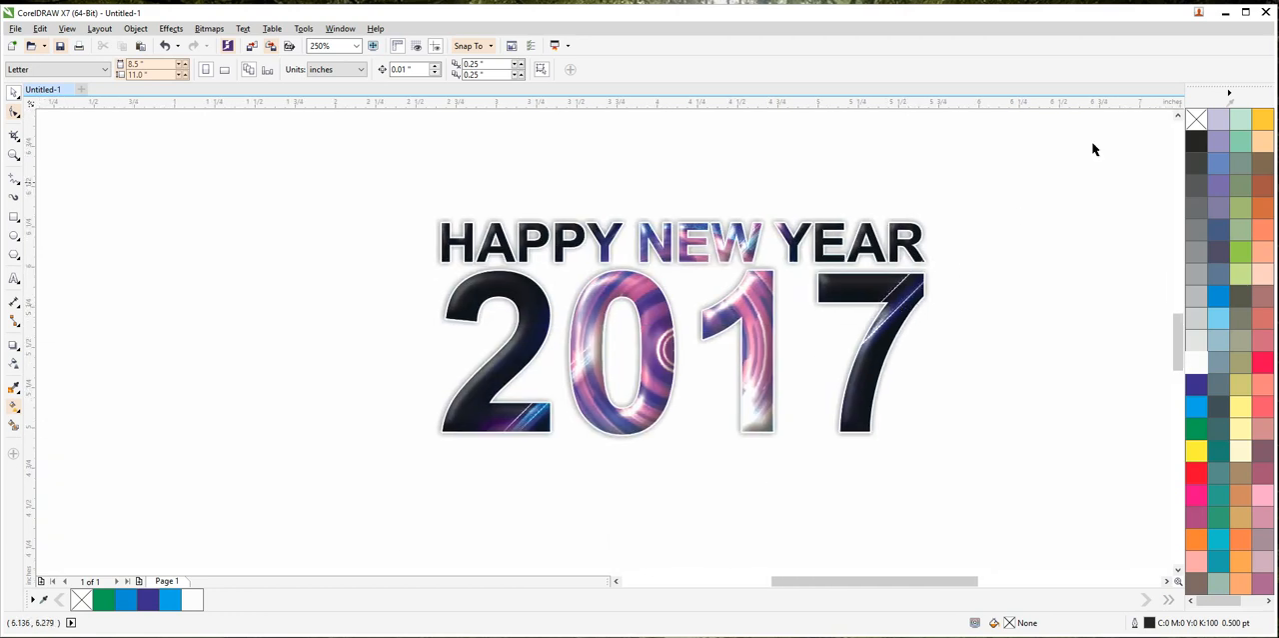